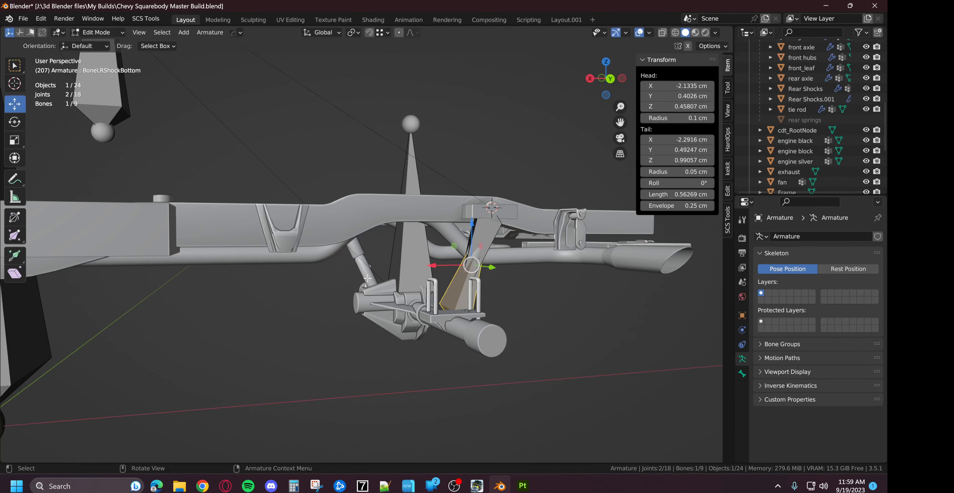
Step: Leave armature editing and examine the left rear shock bone between the axle and the frame
{"action": "middle_click_drag", "start_coordinate": [367, 278], "coordinate": [381, 302]}
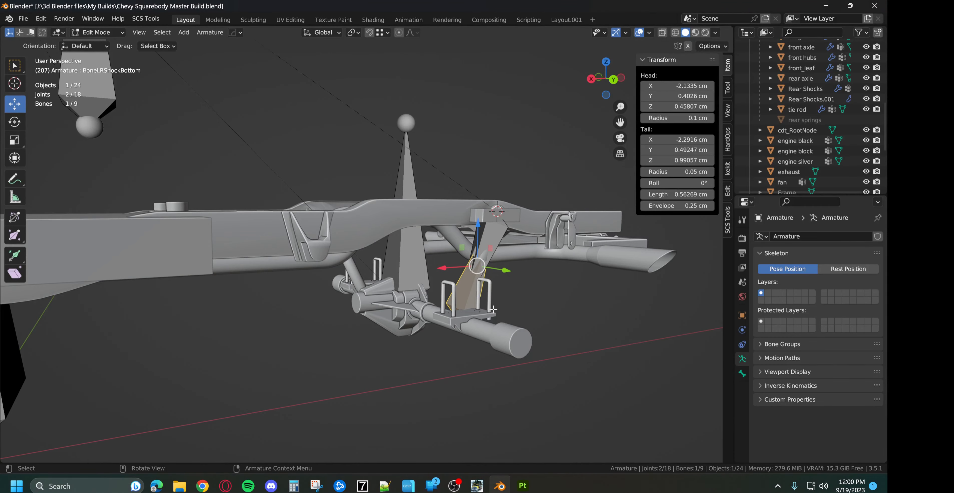
{"action": "middle_click_drag", "start_coordinate": [493, 306], "coordinate": [427, 310]}
{"action": "key", "text": "Tab"}
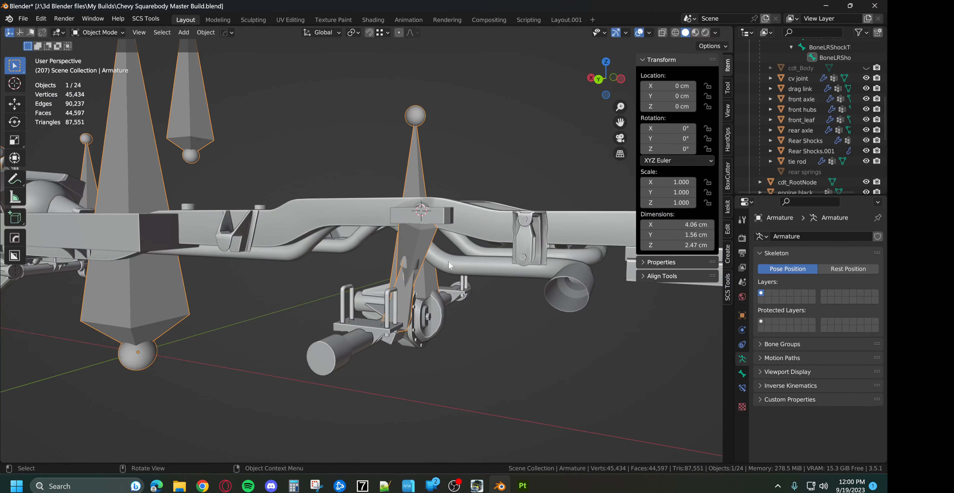
{"action": "middle_click_drag", "start_coordinate": [424, 238], "coordinate": [431, 326]}
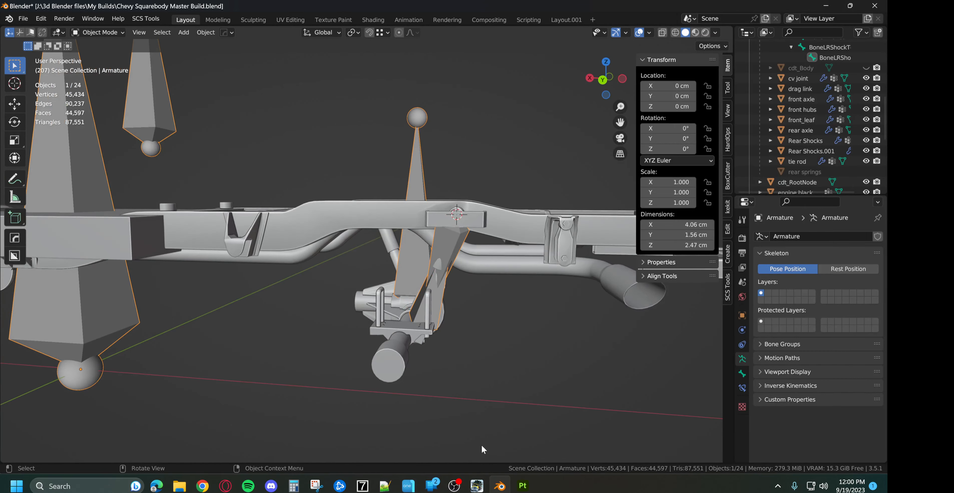
Step: Switch to SnowRunner and change the squarebody chassis's suspension through the Garage tools
{"action": "left_click", "coordinate": [477, 486]}
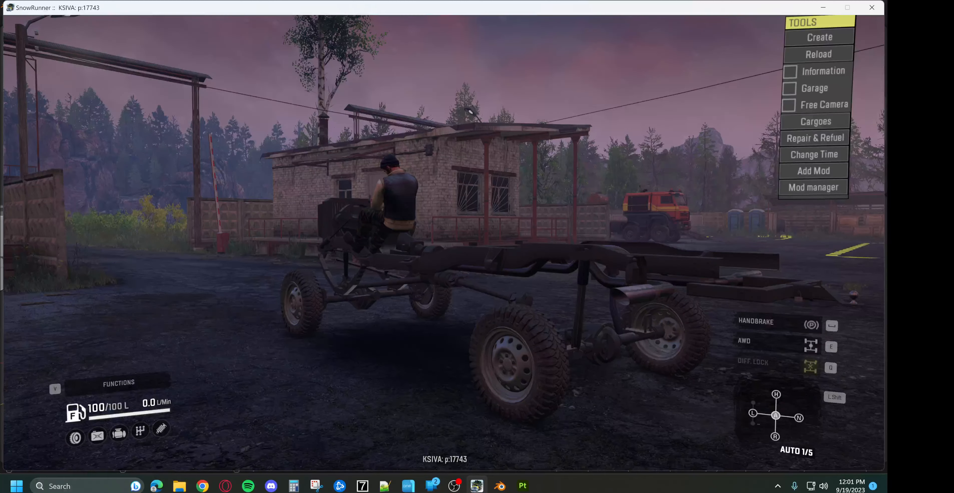
{"action": "key", "text": "m"}
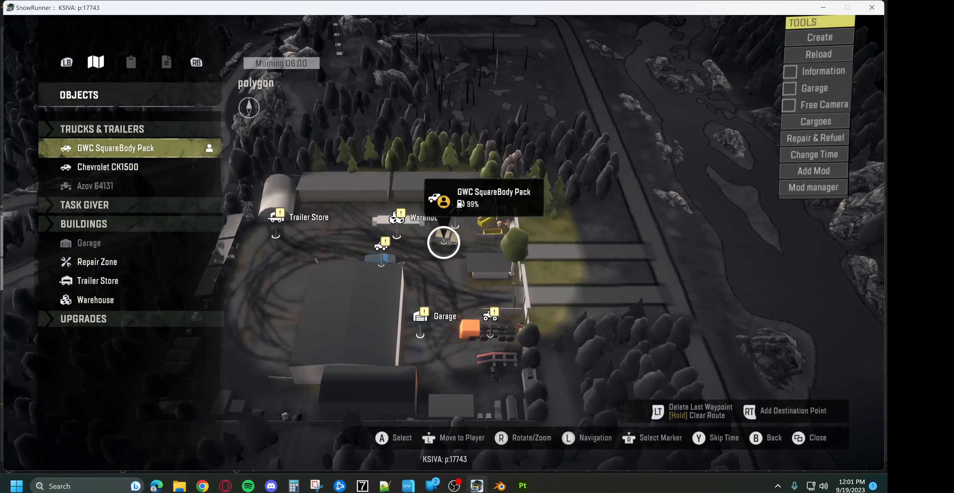
{"action": "key", "text": "m"}
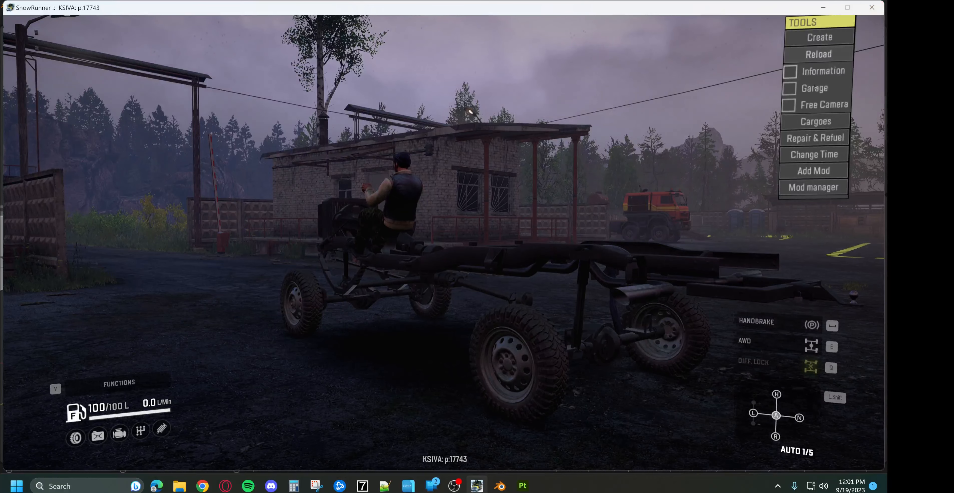
{"action": "left_click", "coordinate": [790, 89]}
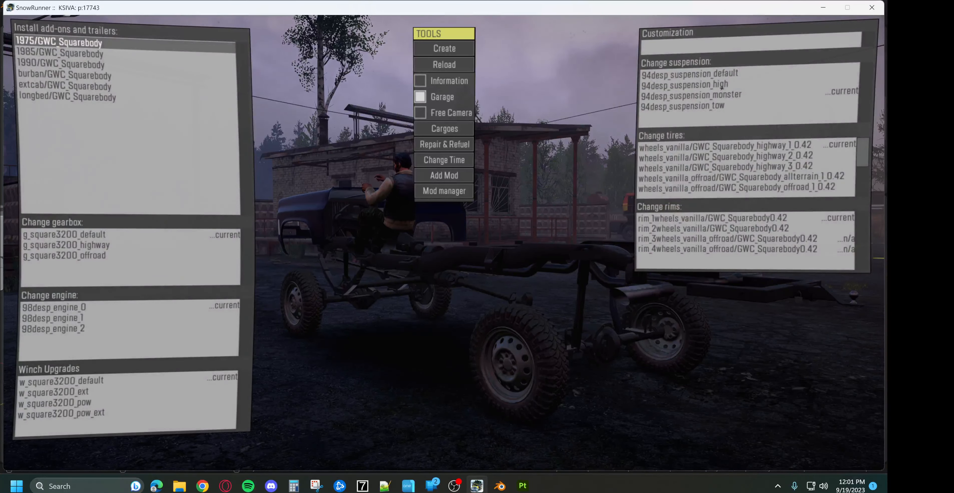
{"action": "left_click", "coordinate": [725, 77]}
{"action": "left_click", "coordinate": [421, 98]}
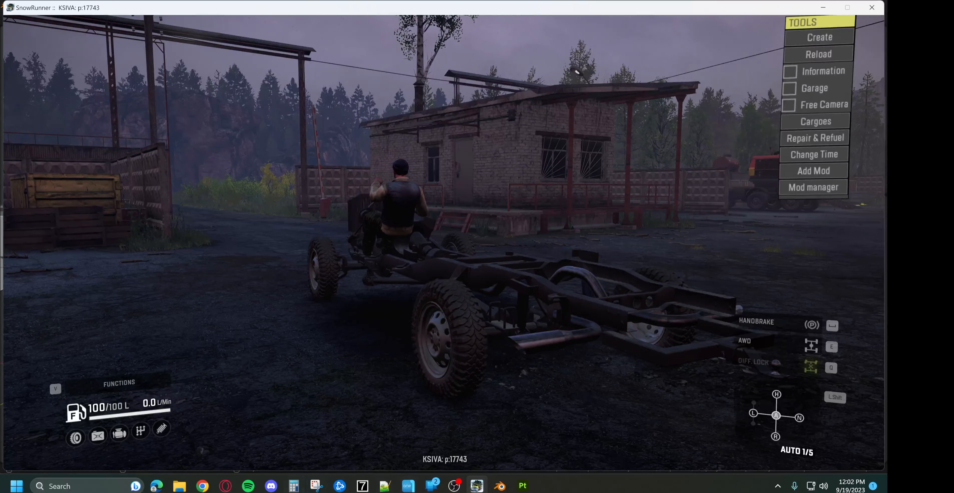
Step: Switch back to Blender and remove the BoneRootNode and BoneAxleRear vertex groups from the Rear Shocks object
{"action": "left_click", "coordinate": [498, 489]}
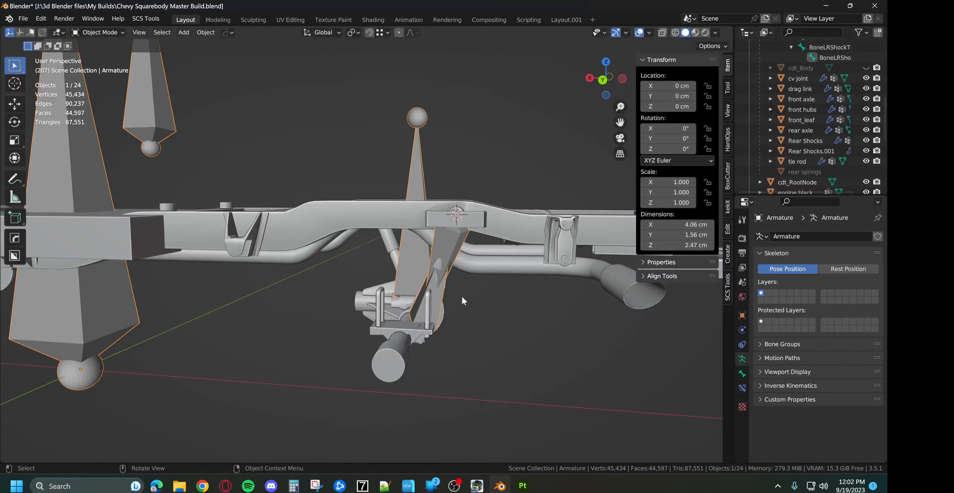
{"action": "scroll", "coordinate": [505, 306], "scroll_direction": "down", "scroll_amount": 5}
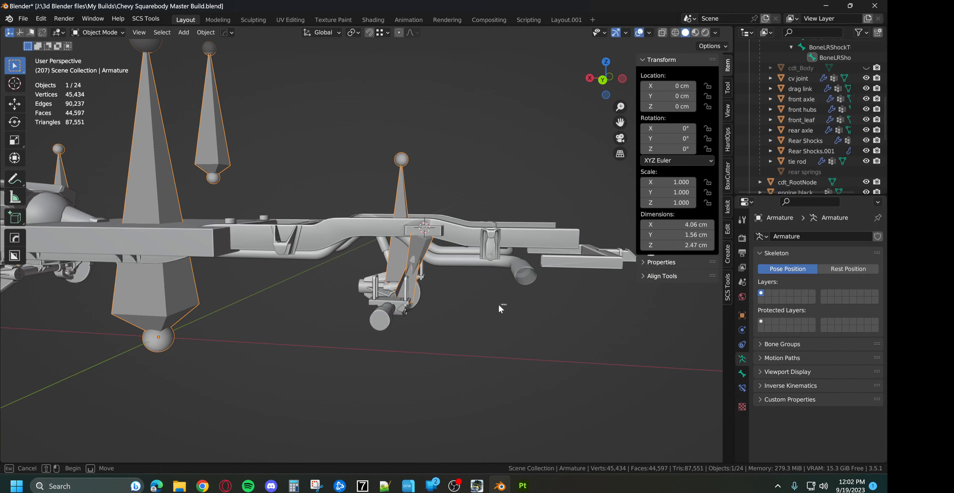
{"action": "left_click", "coordinate": [485, 302]}
{"action": "middle_click_drag", "start_coordinate": [485, 301], "coordinate": [310, 279]}
{"action": "scroll", "coordinate": [450, 293], "scroll_direction": "up", "scroll_amount": 3}
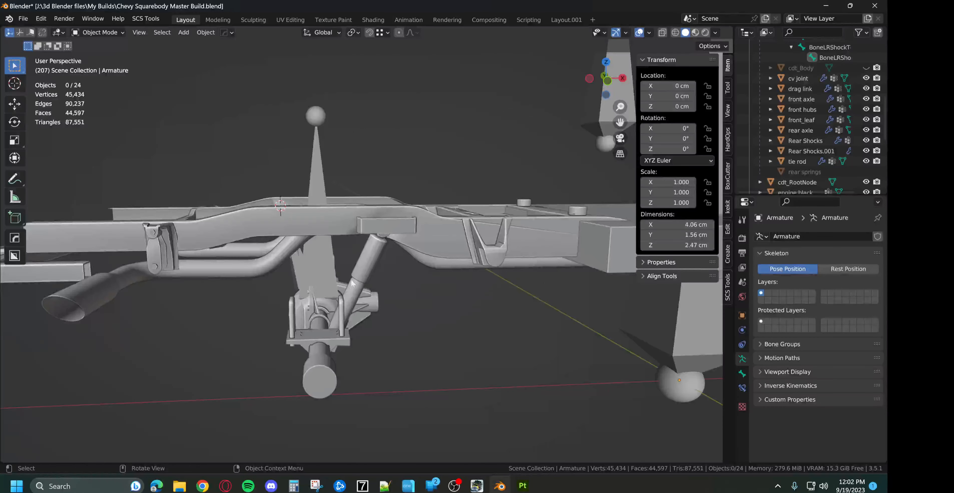
{"action": "mouse_move", "coordinate": [376, 278]}
{"action": "middle_mouse_down", "text": "shift"}
{"action": "mouse_move", "coordinate": [336, 260]}
{"action": "mouse_move", "coordinate": [367, 288]}
{"action": "mouse_move", "coordinate": [374, 268]}
{"action": "middle_mouse_up", "text": "shift"}
{"action": "scroll", "coordinate": [372, 258], "scroll_direction": "up", "scroll_amount": 2}
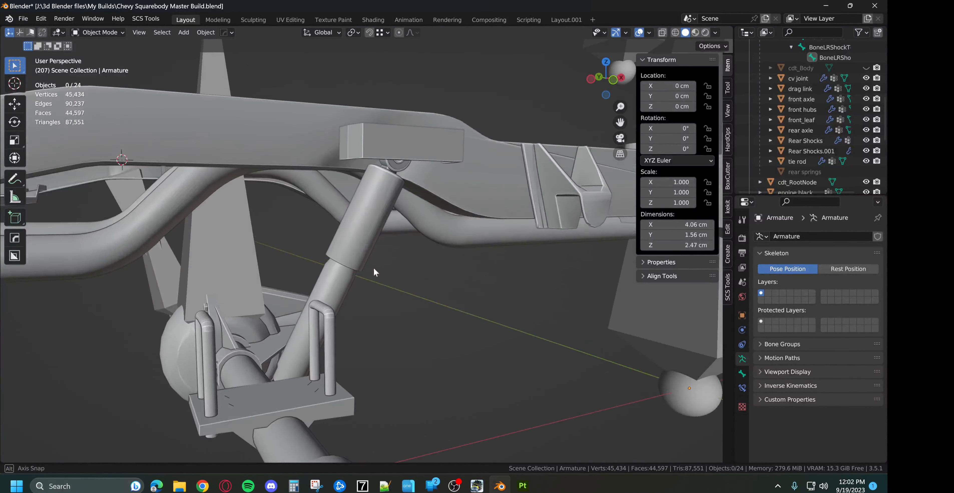
{"action": "left_click", "coordinate": [377, 218]}
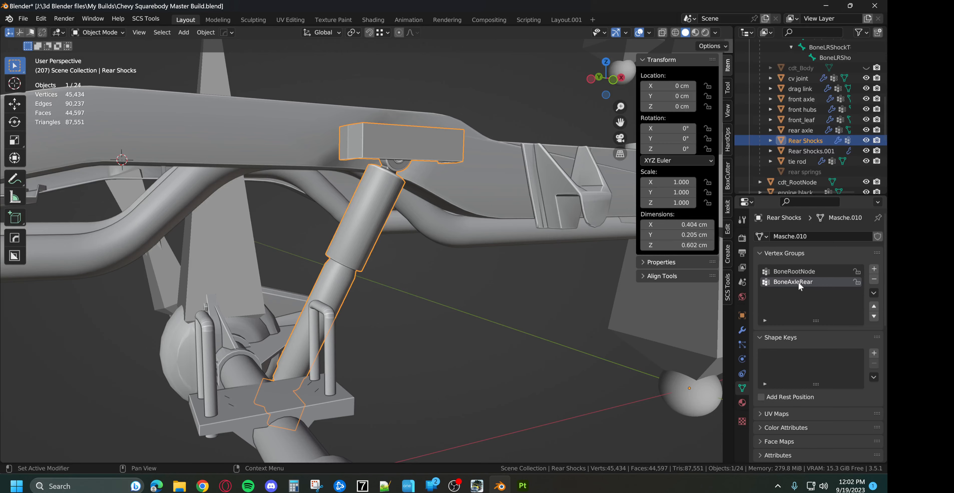
{"action": "middle_click_drag", "start_coordinate": [407, 274], "coordinate": [462, 283]}
{"action": "left_click", "coordinate": [874, 279]}
{"action": "left_click", "coordinate": [873, 279]}
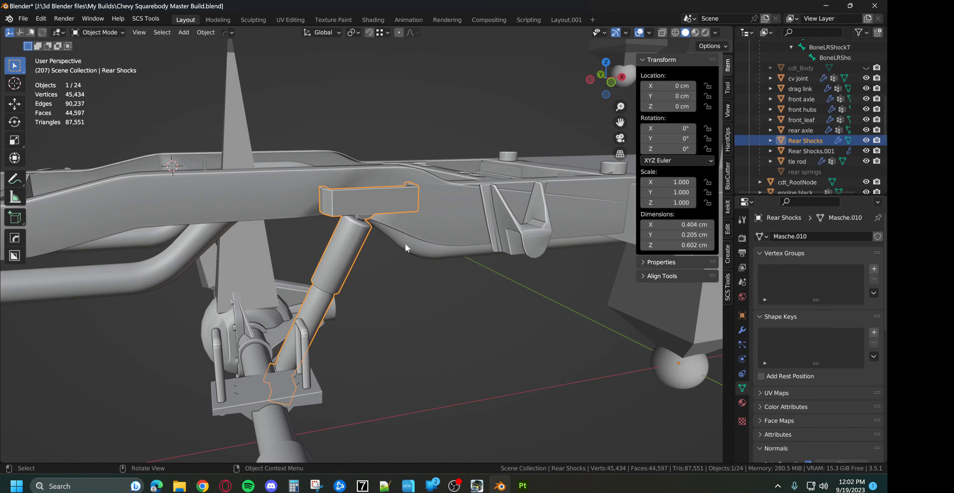
Step: Snap the 3D cursor to the inner sleeve faces of the Rear Shocks mesh's upper eyelet, using X-ray display
{"action": "middle_click_drag", "start_coordinate": [405, 243], "coordinate": [356, 246]}
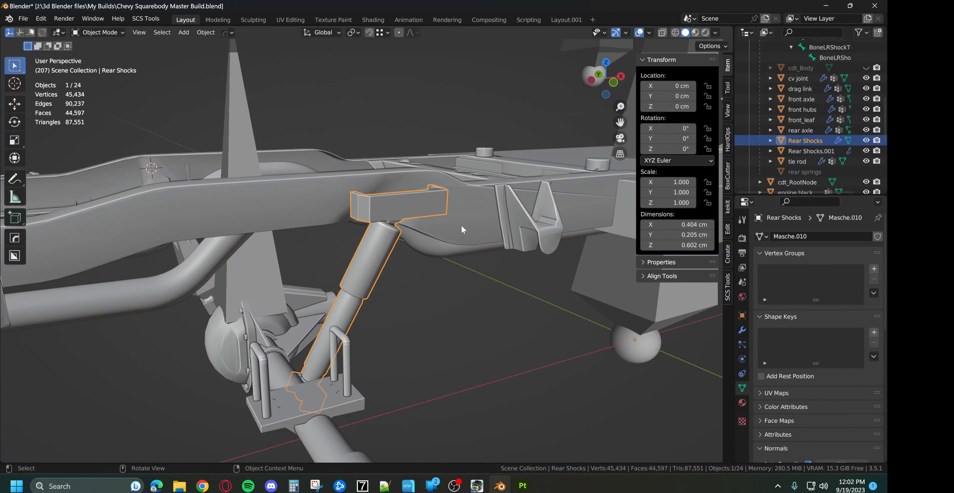
{"action": "scroll", "coordinate": [393, 260], "scroll_direction": "up", "scroll_amount": 5}
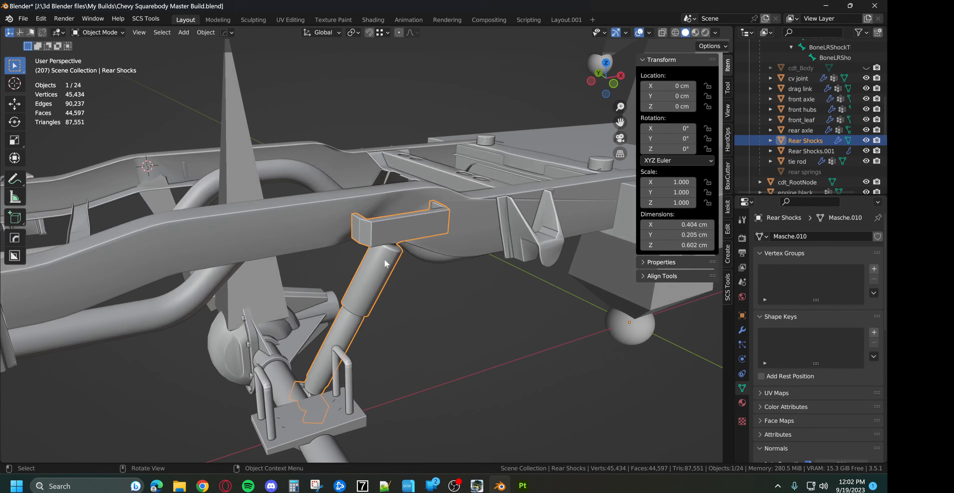
{"action": "mouse_move", "coordinate": [393, 260]}
{"action": "middle_mouse_down"}
{"action": "mouse_move", "coordinate": [383, 253]}
{"action": "mouse_move", "coordinate": [384, 215]}
{"action": "mouse_move", "coordinate": [379, 234]}
{"action": "mouse_move", "coordinate": [393, 258]}
{"action": "mouse_move", "coordinate": [385, 277]}
{"action": "mouse_move", "coordinate": [384, 252]}
{"action": "middle_mouse_up"}
{"action": "key", "text": "Tab"}
{"action": "key", "text": "alt+z"}
{"action": "scroll", "coordinate": [383, 252], "scroll_direction": "up", "scroll_amount": 3}
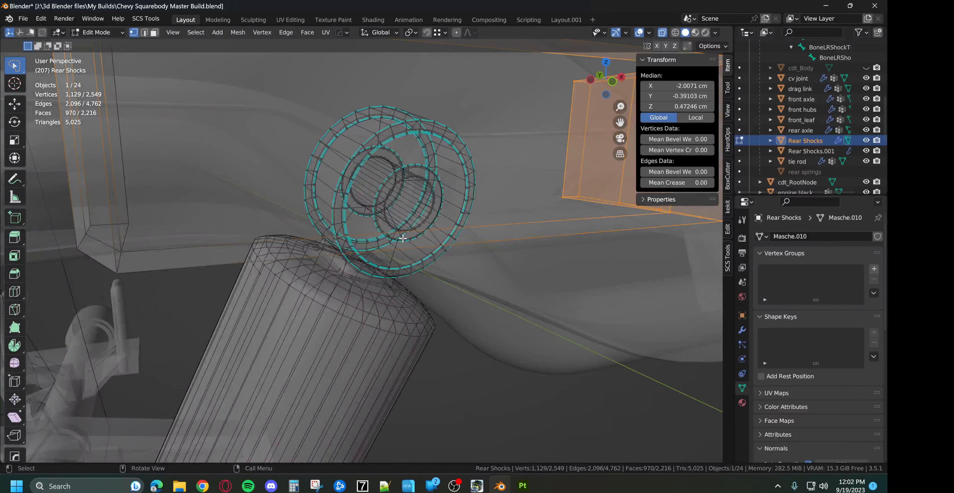
{"action": "key", "text": "3"}
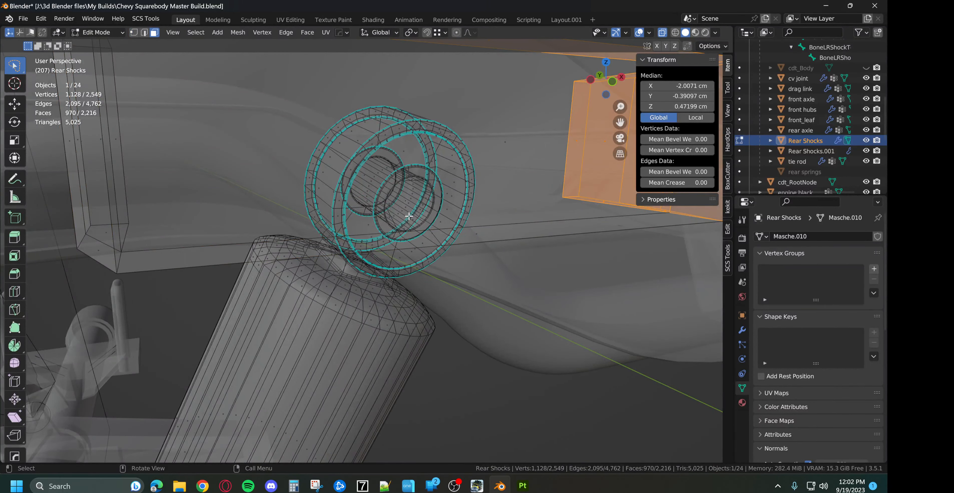
{"action": "left_click", "coordinate": [409, 216], "text": "alt"}
{"action": "middle_click_drag", "start_coordinate": [409, 216], "coordinate": [398, 224]}
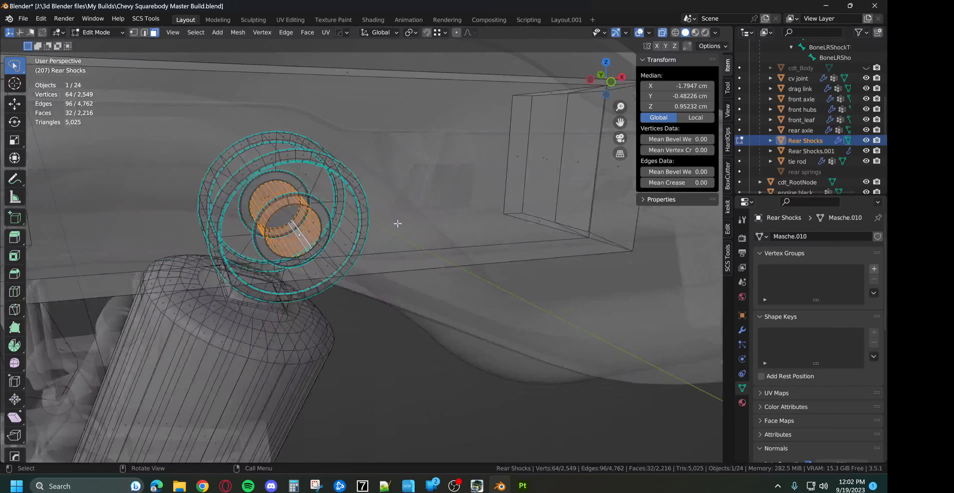
{"action": "scroll", "coordinate": [300, 191], "scroll_direction": "down", "scroll_amount": 6}
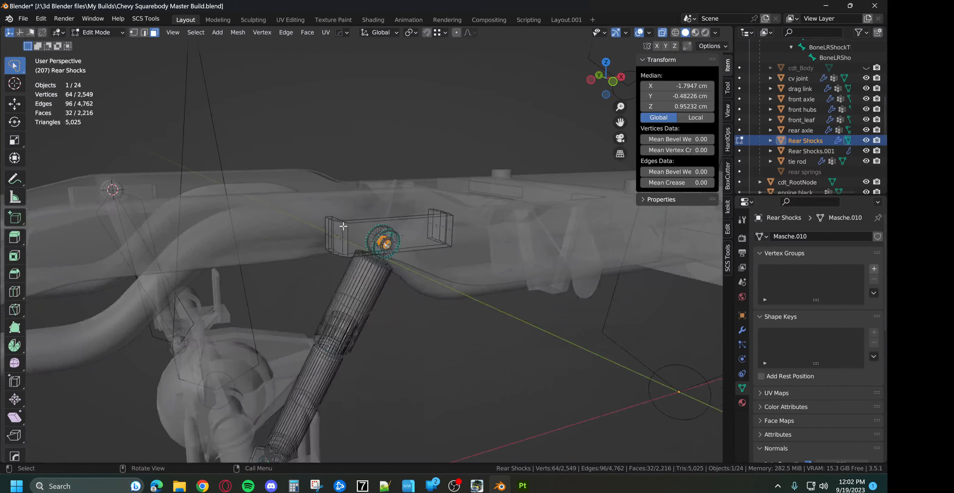
{"action": "middle_click_drag", "start_coordinate": [365, 225], "coordinate": [355, 226]}
{"action": "mouse_move", "coordinate": [400, 246]}
{"action": "middle_mouse_down"}
{"action": "mouse_move", "coordinate": [409, 241]}
{"action": "mouse_move", "coordinate": [398, 243]}
{"action": "middle_mouse_up"}
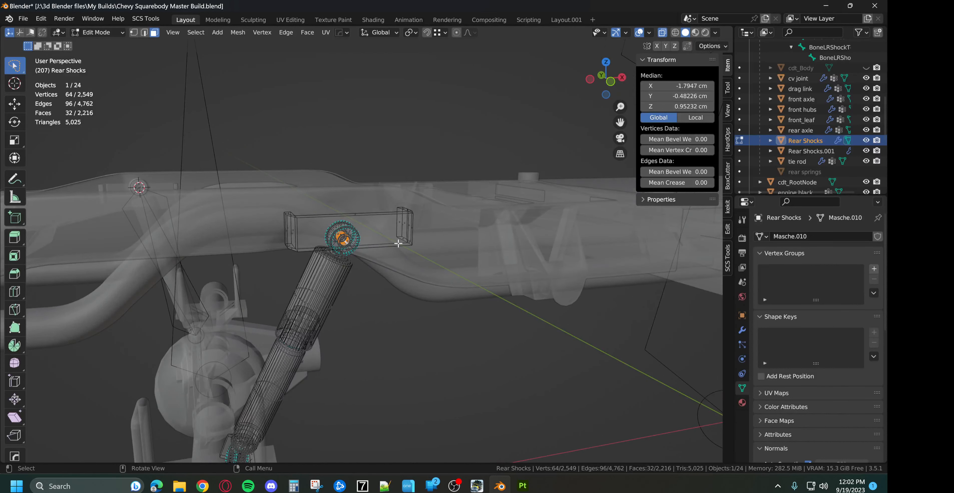
{"action": "key", "text": "shift+s"}
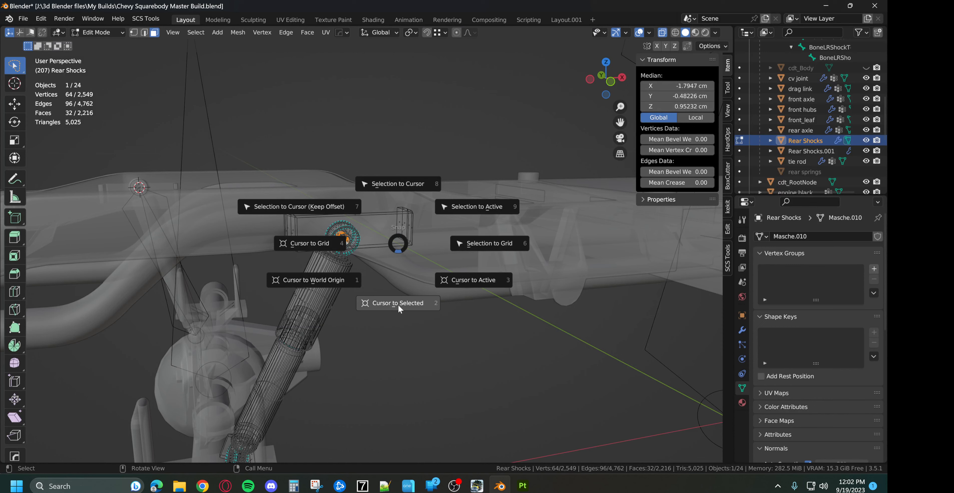
{"action": "left_click", "coordinate": [390, 304]}
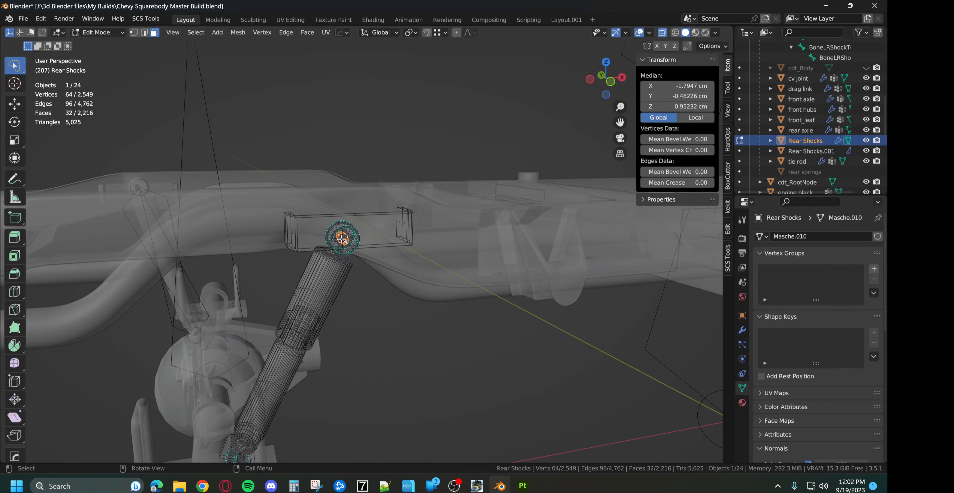
{"action": "key", "text": "Tab"}
Step: Add a new bone to the armature at the upper shock eyelet and leave edit mode
{"action": "scroll", "coordinate": [468, 299], "scroll_direction": "down", "scroll_amount": 5}
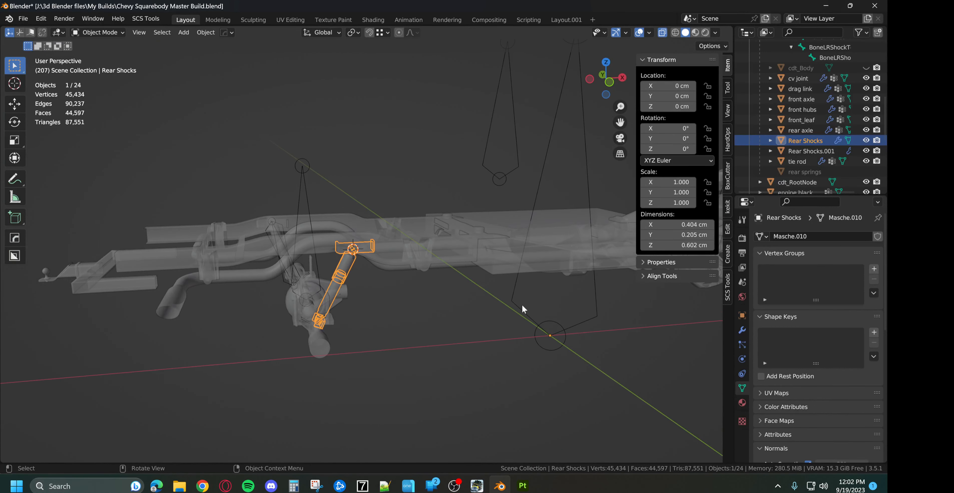
{"action": "left_click", "coordinate": [513, 297]}
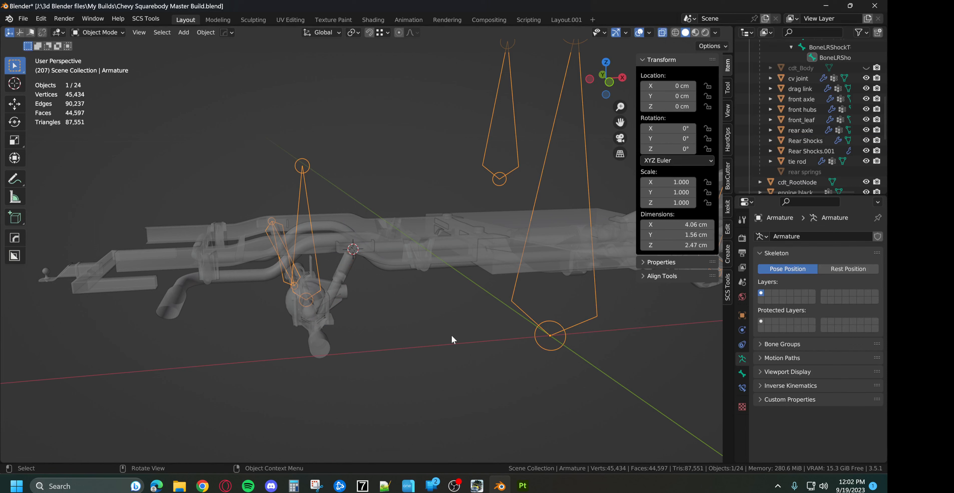
{"action": "key", "text": "Tab"}
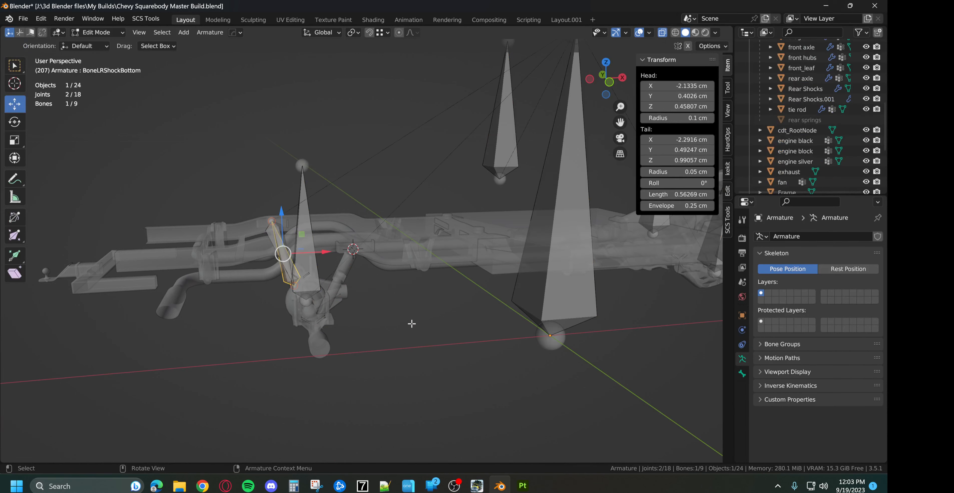
{"action": "key", "text": "shift+a"}
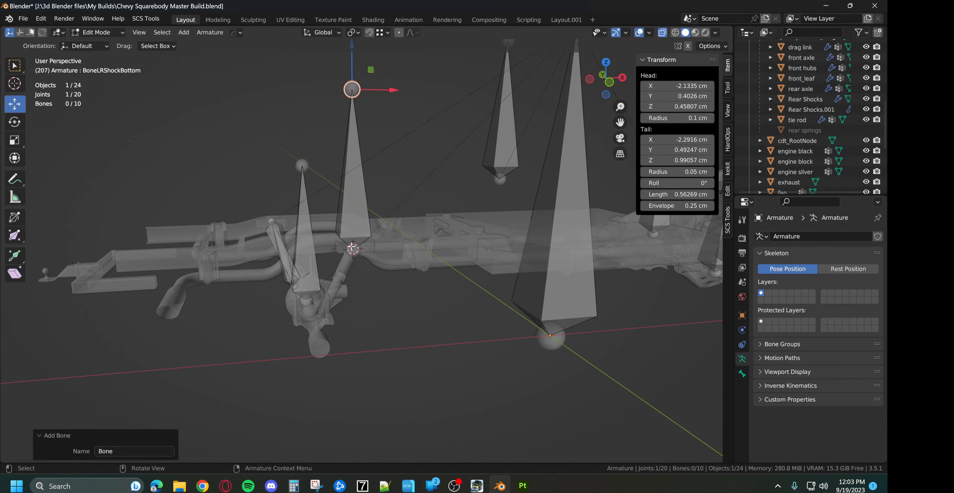
{"action": "middle_click_drag", "start_coordinate": [354, 256], "coordinate": [384, 241]}
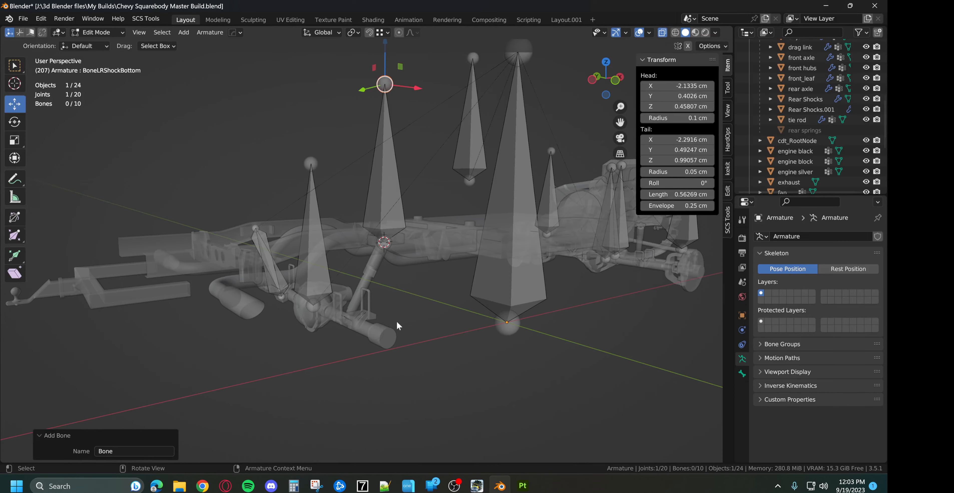
{"action": "key", "text": "Tab"}
{"action": "scroll", "coordinate": [396, 322], "scroll_direction": "up", "scroll_amount": 2}
{"action": "middle_click_drag", "start_coordinate": [421, 282], "coordinate": [366, 283]}
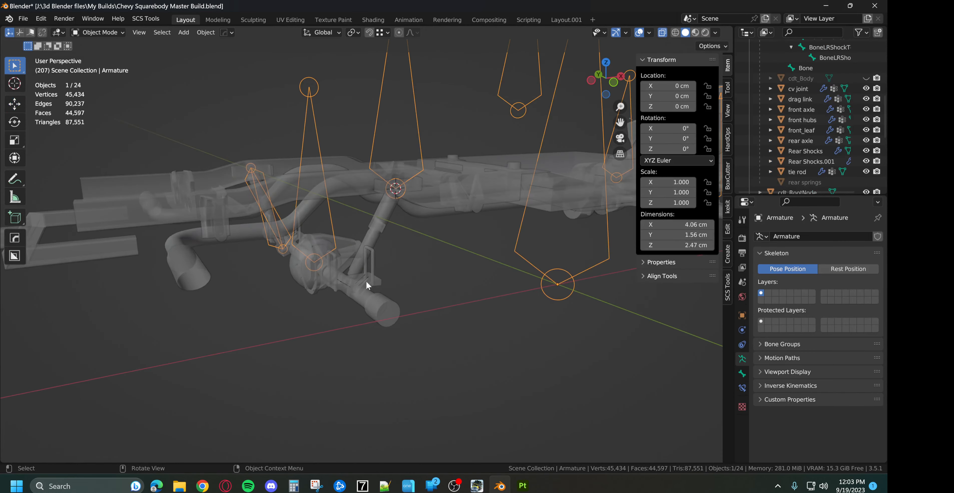
Step: Snap the 3D cursor to the inner sleeve faces of the Rear Shocks mesh's lower eyelet and leave edit mode
{"action": "left_click", "coordinate": [358, 281]}
{"action": "middle_click_drag", "start_coordinate": [387, 314], "coordinate": [354, 314]}
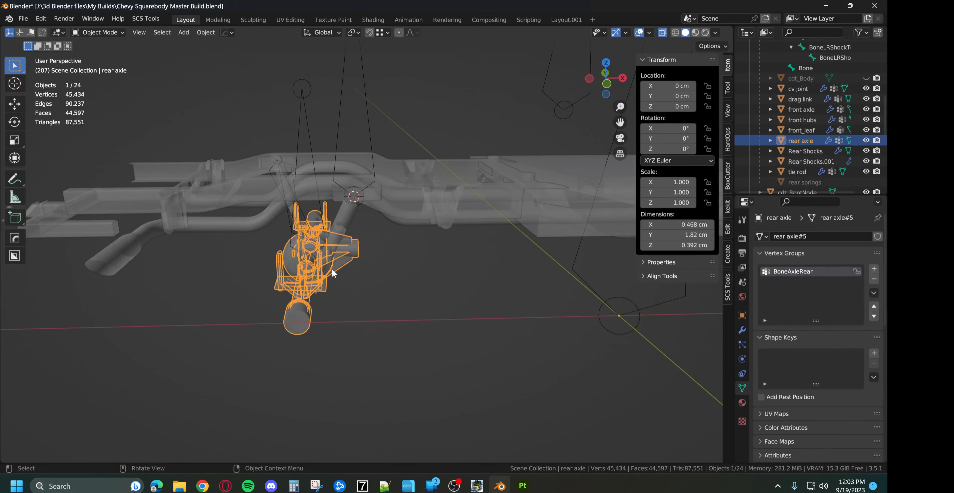
{"action": "left_click", "coordinate": [331, 266]}
{"action": "key", "text": "Tab"}
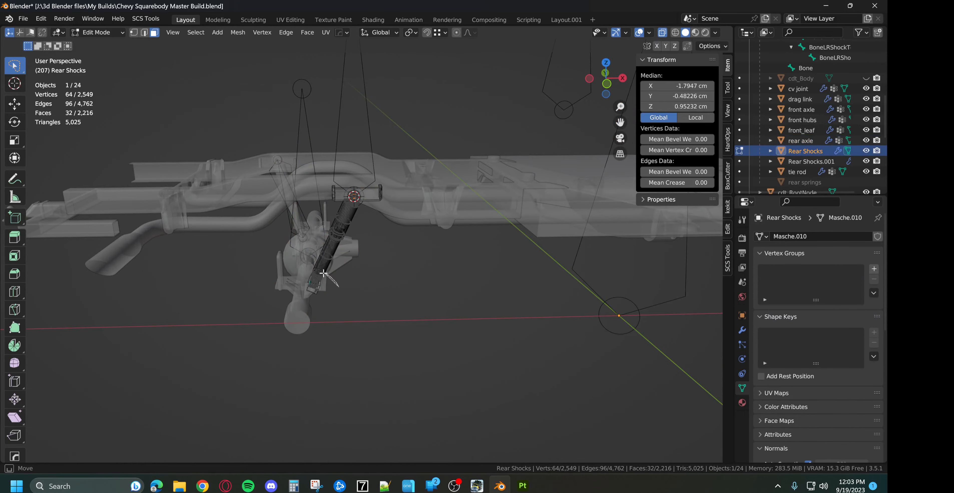
{"action": "key", "text": "l"}
{"action": "key", "text": "KP_Decimal"}
{"action": "middle_click_drag", "start_coordinate": [328, 300], "coordinate": [429, 330]}
{"action": "scroll", "coordinate": [326, 288], "scroll_direction": "up", "scroll_amount": 3}
{"action": "middle_click_drag", "start_coordinate": [312, 283], "coordinate": [337, 297]}
{"action": "left_click", "coordinate": [316, 291], "text": "alt"}
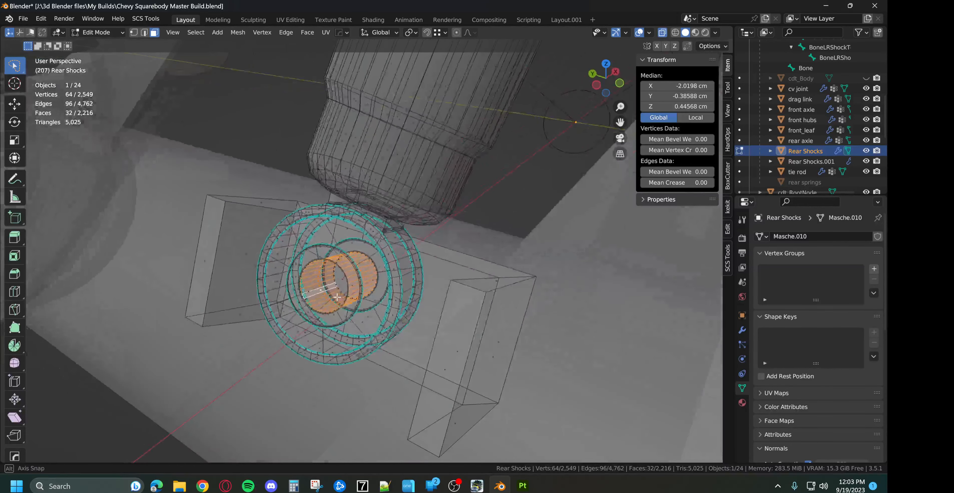
{"action": "key", "text": "shift+s"}
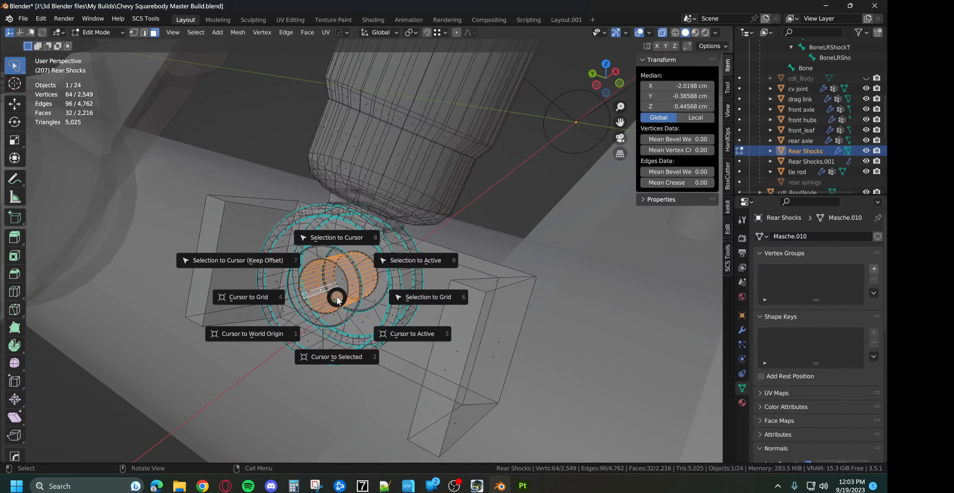
{"action": "left_click", "coordinate": [333, 357]}
{"action": "scroll", "coordinate": [411, 299], "scroll_direction": "down", "scroll_amount": 8}
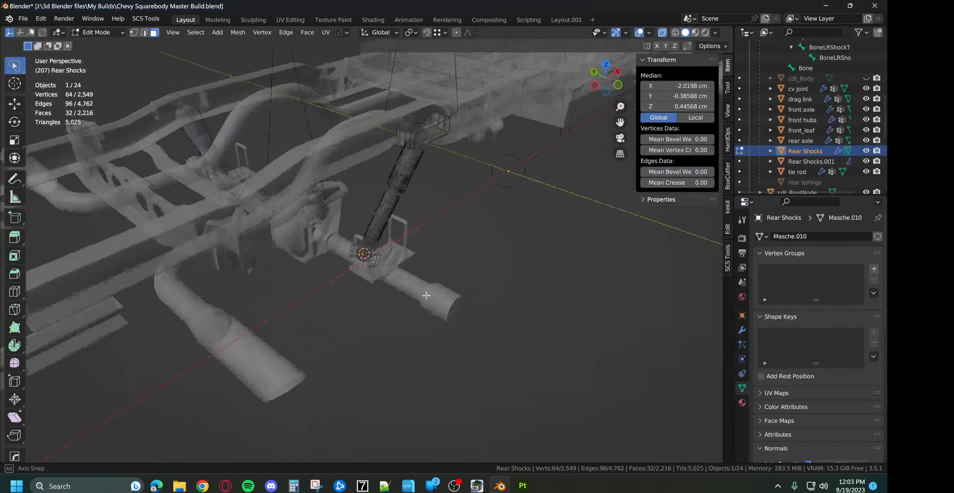
{"action": "key", "text": "Tab"}
{"action": "scroll", "coordinate": [412, 299], "scroll_direction": "down", "scroll_amount": 5}
{"action": "middle_click_drag", "start_coordinate": [431, 318], "coordinate": [436, 301]}
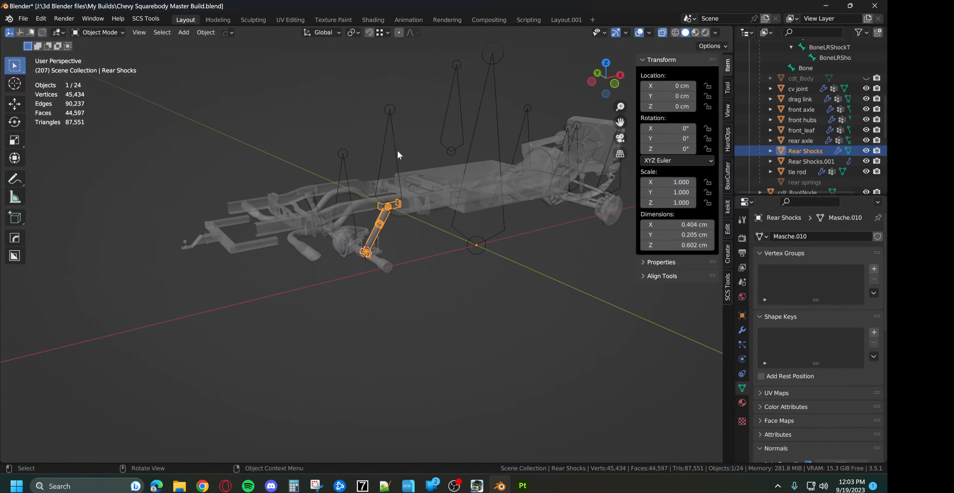
Step: Enter the armature's edit mode and snap the new upper shock bone's tail to the 3D cursor at the lower eyelet
{"action": "left_click", "coordinate": [397, 151]}
{"action": "key", "text": "Tab"}
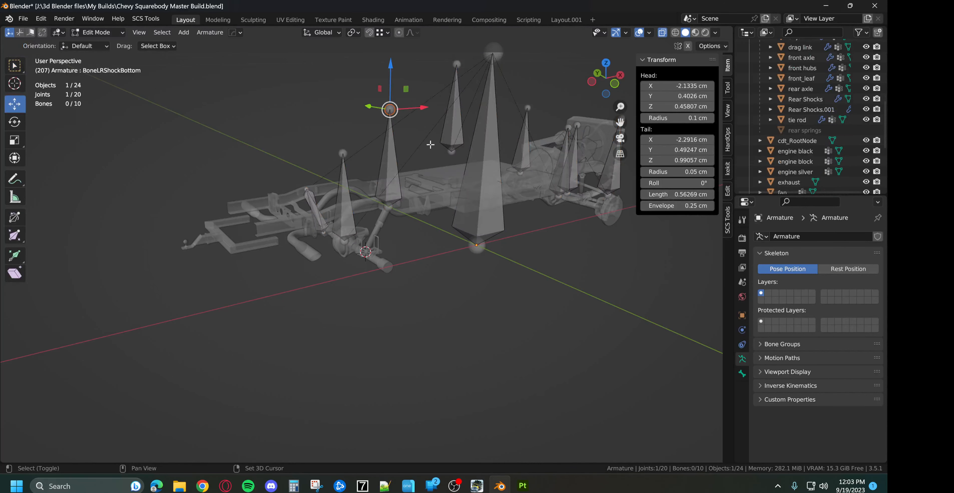
{"action": "middle_click_drag", "start_coordinate": [429, 136], "coordinate": [415, 163], "text": "shift"}
{"action": "middle_click_drag", "start_coordinate": [415, 163], "coordinate": [391, 150]}
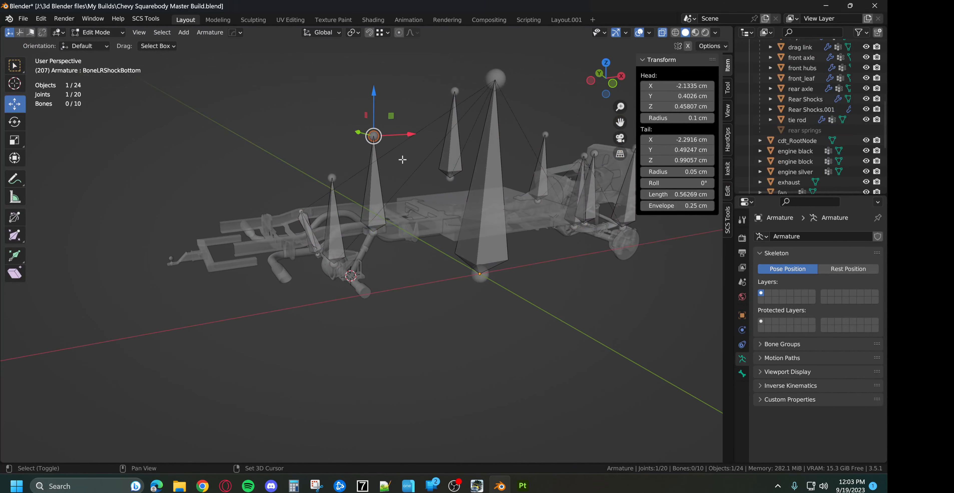
{"action": "key", "text": "shift+s"}
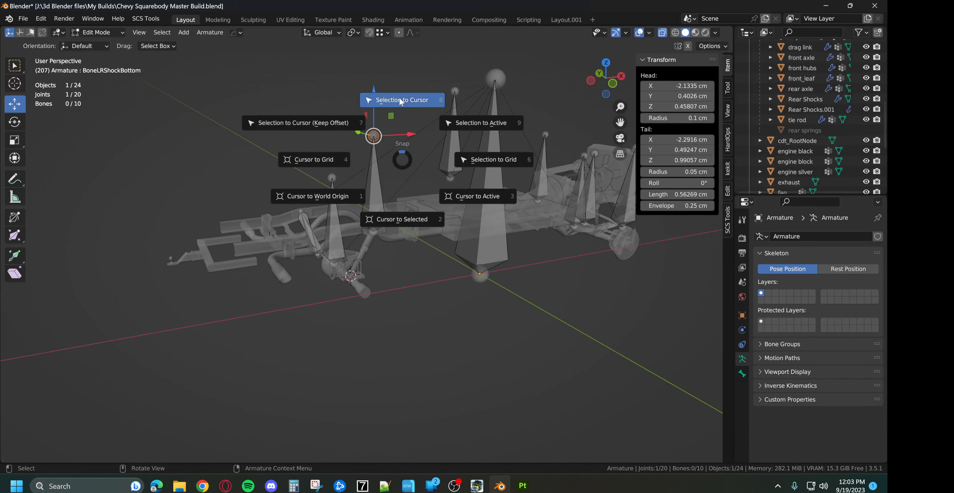
{"action": "left_click", "coordinate": [400, 101]}
{"action": "middle_click_drag", "start_coordinate": [370, 237], "coordinate": [373, 245]}
{"action": "scroll", "coordinate": [373, 245], "scroll_direction": "up", "scroll_amount": 2}
{"action": "scroll", "coordinate": [373, 245], "scroll_direction": "up", "scroll_amount": 1}
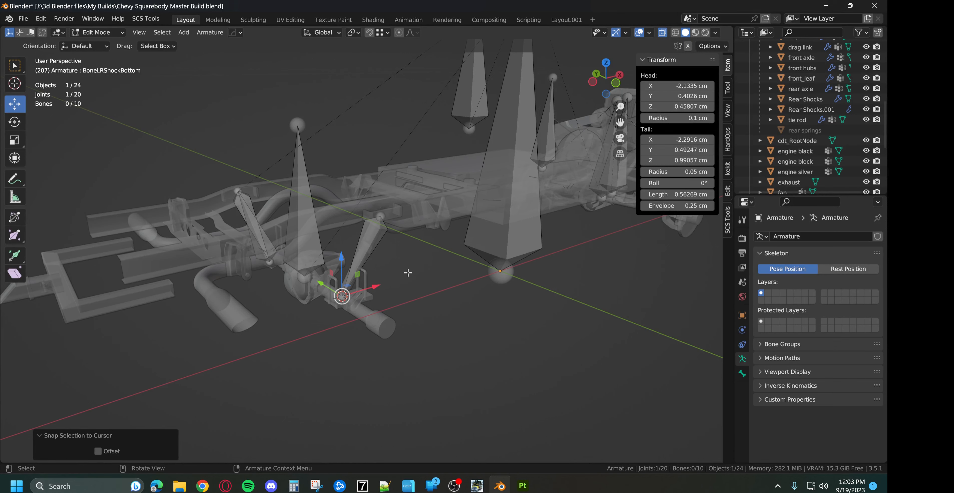
{"action": "middle_click_drag", "start_coordinate": [408, 273], "coordinate": [387, 275]}
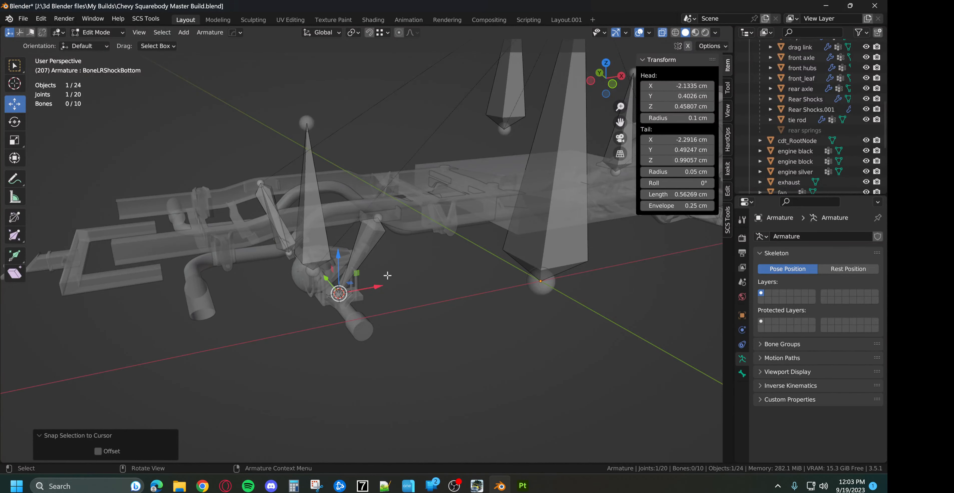
Step: Add a second shock bone to the armature at the 3D cursor on the lower shock eyelet
{"action": "key", "text": "shift"}
{"action": "key", "text": "shift+a"}
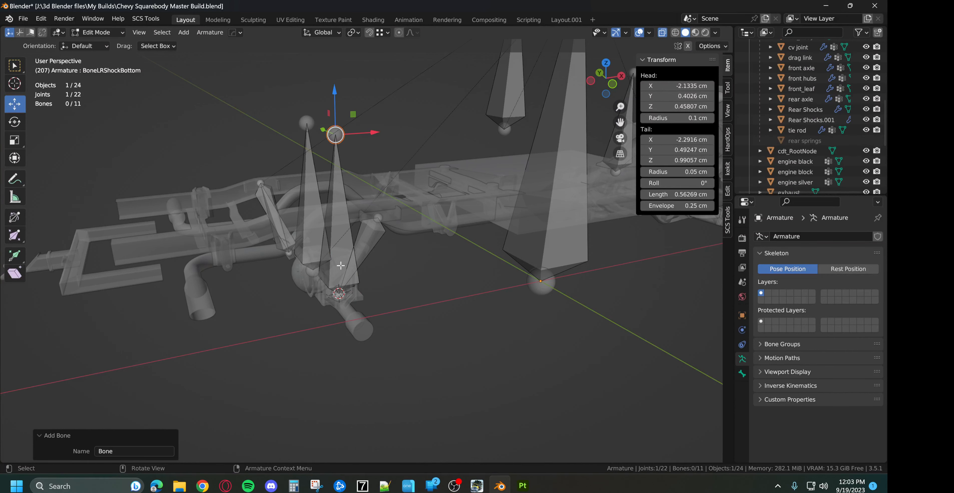
{"action": "middle_click_drag", "start_coordinate": [343, 265], "coordinate": [329, 268]}
{"action": "scroll", "coordinate": [382, 222], "scroll_direction": "up", "scroll_amount": 5}
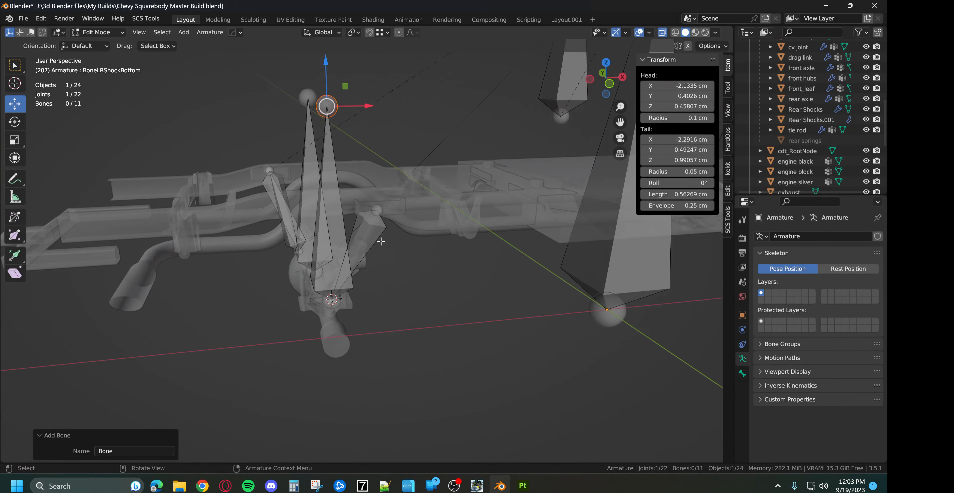
Step: Snap the 3D cursor to the upper shock bone's head and the lower shock bone's tail to that cursor
{"action": "left_click", "coordinate": [392, 176]}
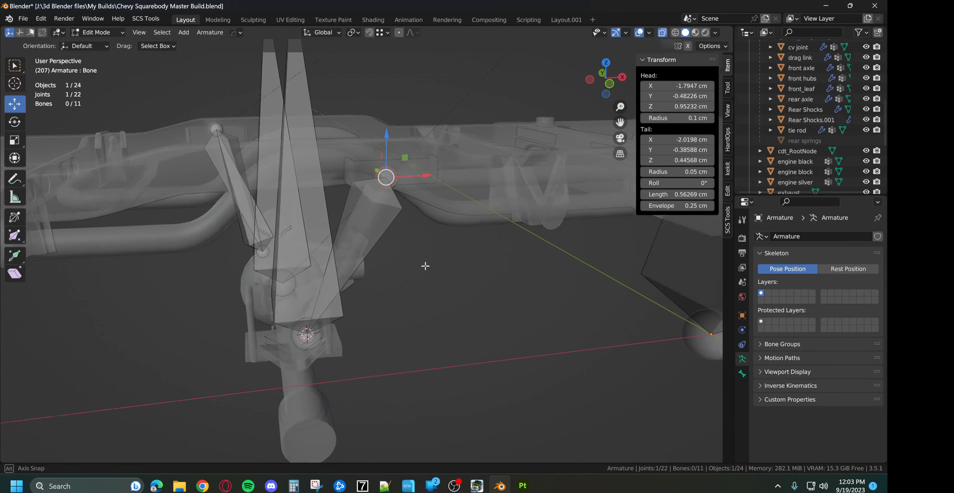
{"action": "middle_click_drag", "start_coordinate": [485, 266], "coordinate": [435, 268]}
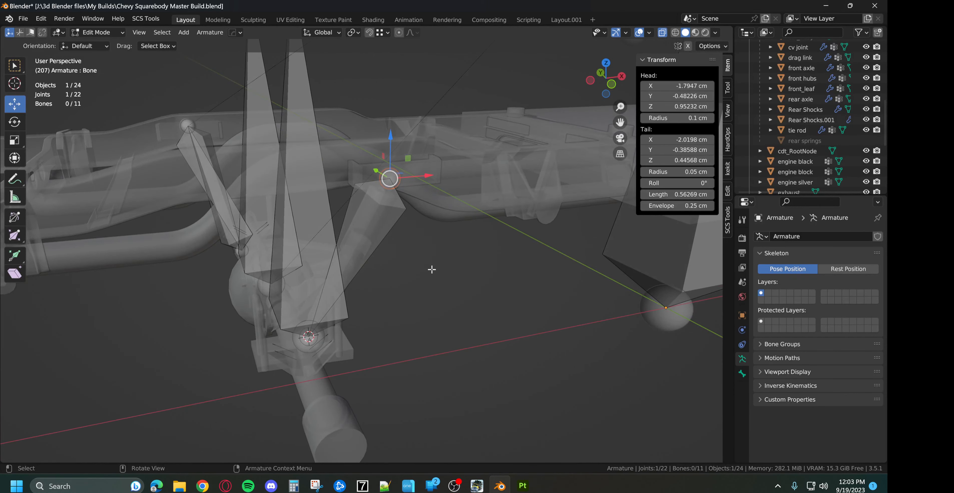
{"action": "key", "text": "shift+s"}
{"action": "left_click", "coordinate": [430, 325]}
{"action": "scroll", "coordinate": [430, 325], "scroll_direction": "down", "scroll_amount": 4}
{"action": "left_click", "coordinate": [341, 136]}
{"action": "middle_click_drag", "start_coordinate": [370, 145], "coordinate": [388, 145]}
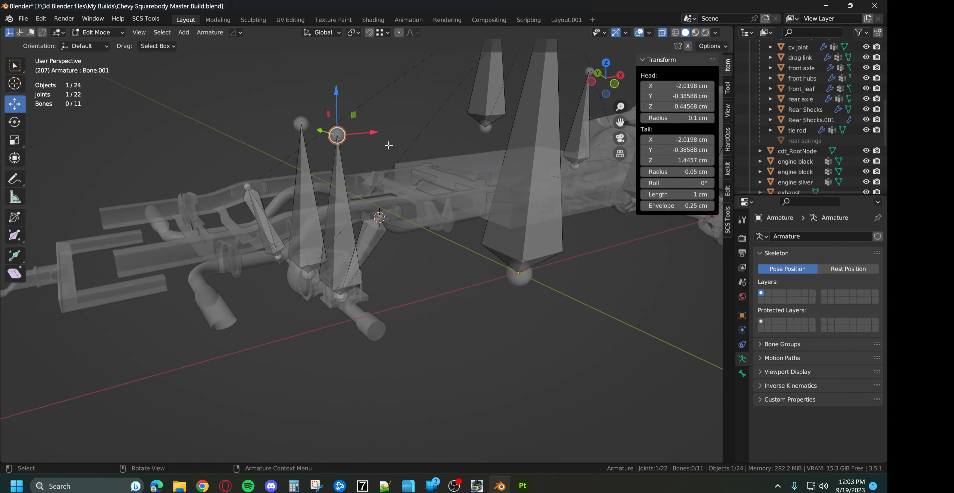
{"action": "key", "text": "shift+s"}
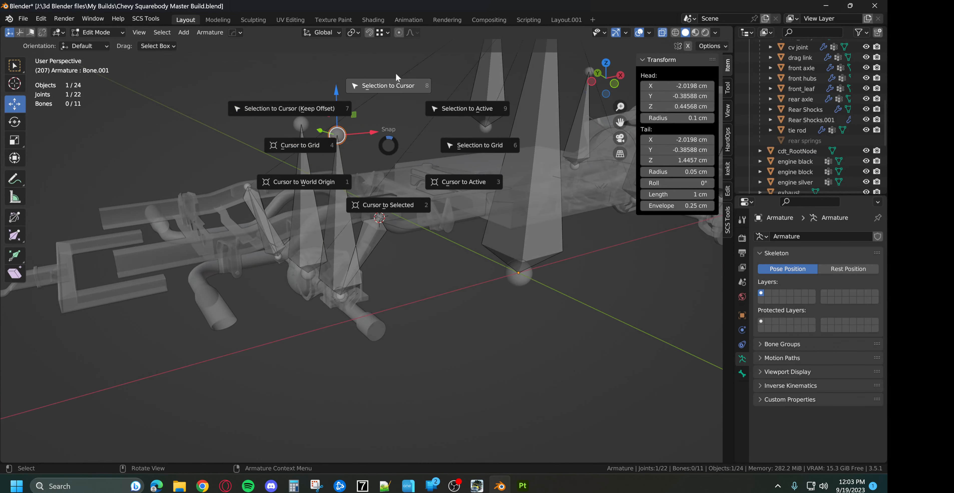
{"action": "left_click", "coordinate": [392, 81]}
{"action": "middle_click_drag", "start_coordinate": [445, 262], "coordinate": [356, 297]}
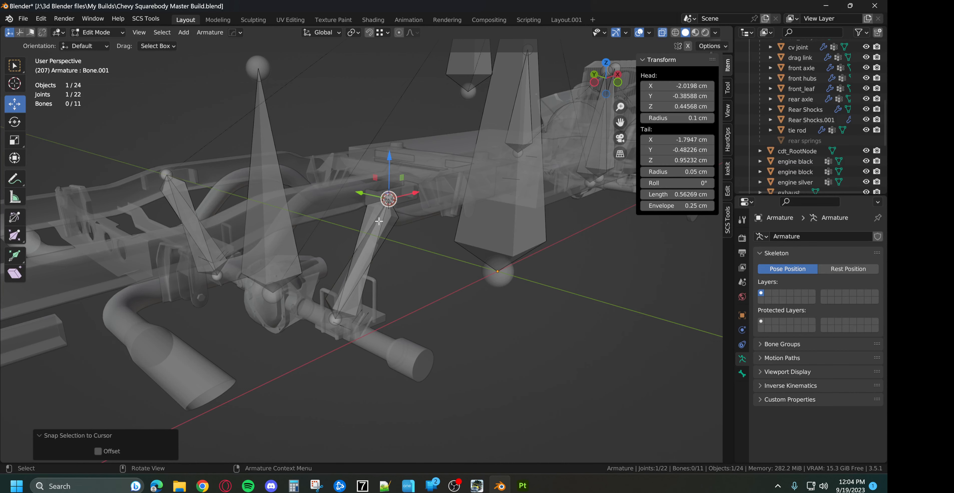
{"action": "middle_click_drag", "start_coordinate": [396, 304], "coordinate": [391, 302]}
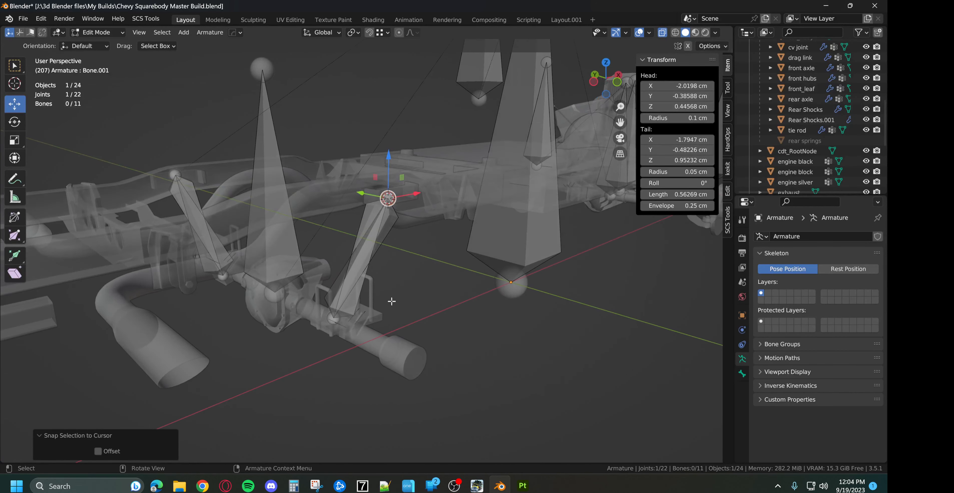
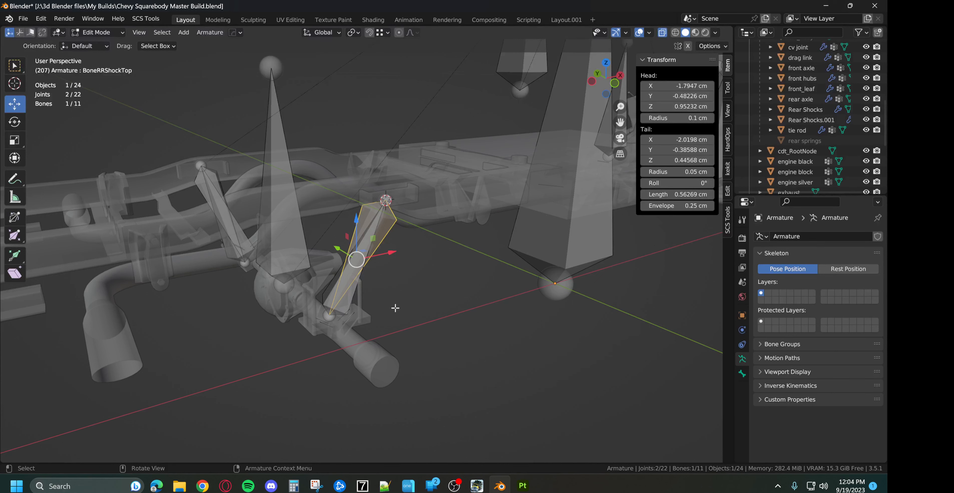
Step: Parent the lower right rear shock bone to BoneRRShockTop with Keep Offset
{"action": "middle_click_drag", "start_coordinate": [411, 305], "coordinate": [428, 305]}
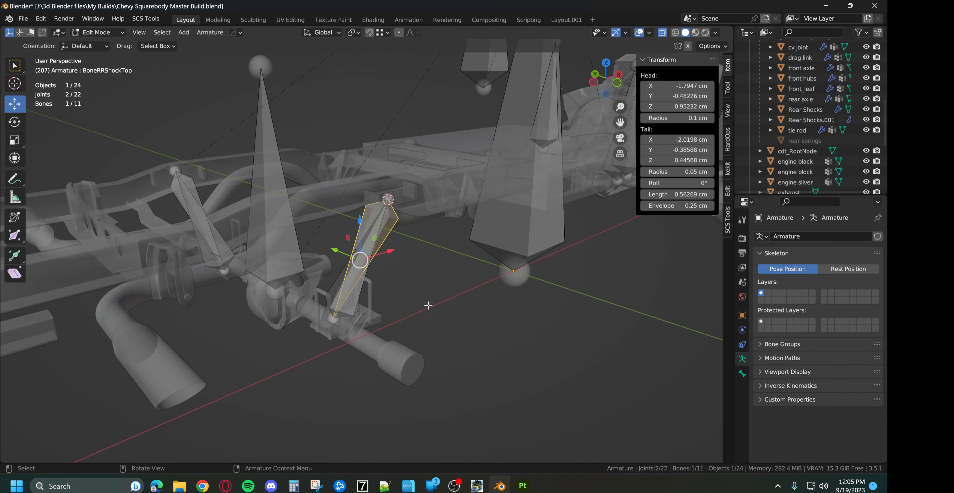
{"action": "left_click", "coordinate": [350, 310]}
{"action": "left_click", "coordinate": [388, 224], "text": "shift"}
{"action": "right_click", "coordinate": [394, 219]}
{"action": "mouse_move", "coordinate": [393, 220]}
{"action": "left_click", "coordinate": [440, 217]}
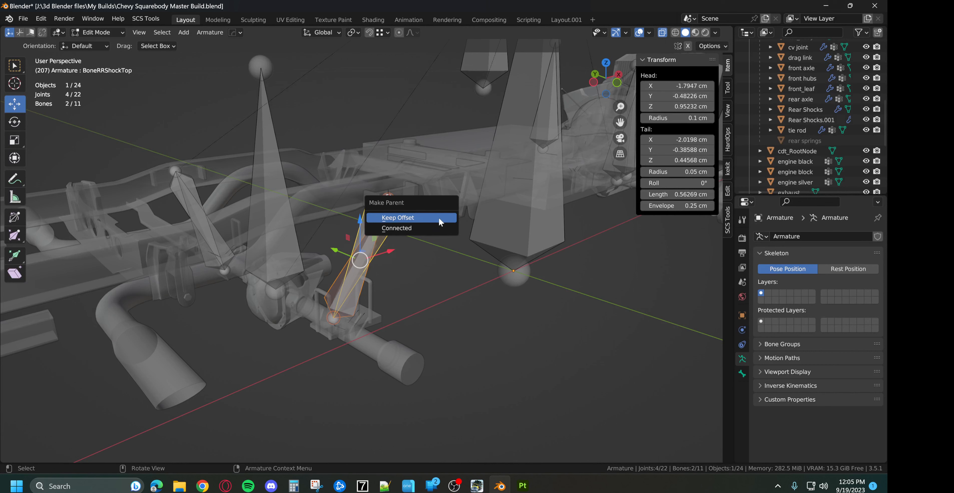
{"action": "left_click", "coordinate": [423, 219]}
Step: Parent BoneRRShockTop to BoneRootNode with Keep Offset and return the armature to object mode
{"action": "left_click", "coordinate": [399, 226]}
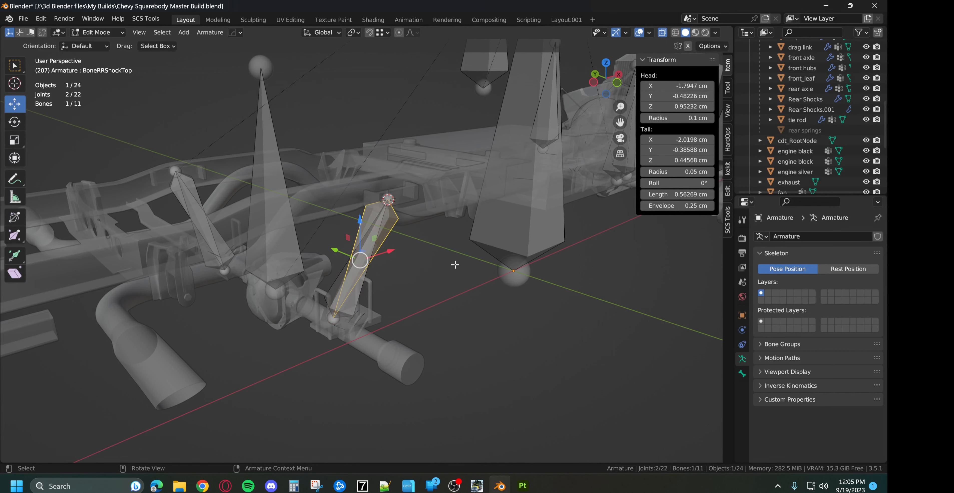
{"action": "left_click", "coordinate": [520, 244], "text": "shift"}
{"action": "right_click", "coordinate": [522, 244]}
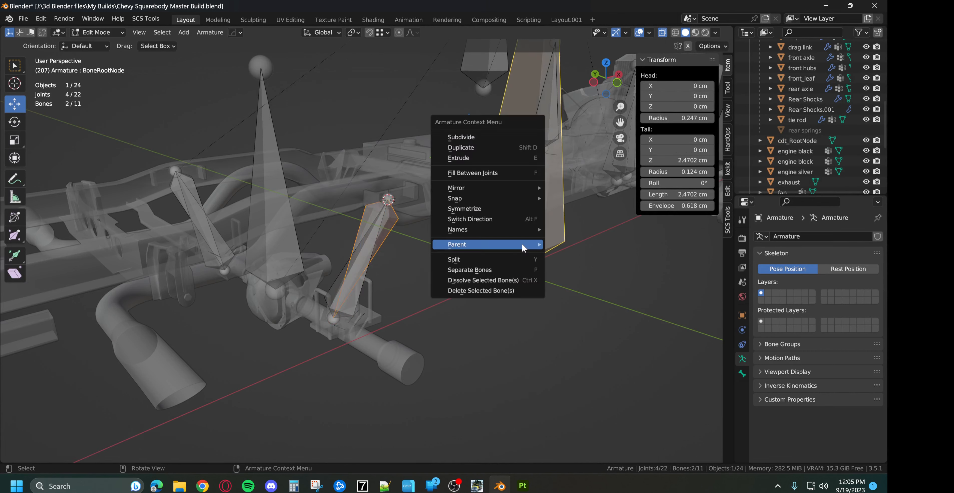
{"action": "mouse_move", "coordinate": [521, 244]}
{"action": "left_click", "coordinate": [591, 245]}
{"action": "left_click", "coordinate": [551, 244]}
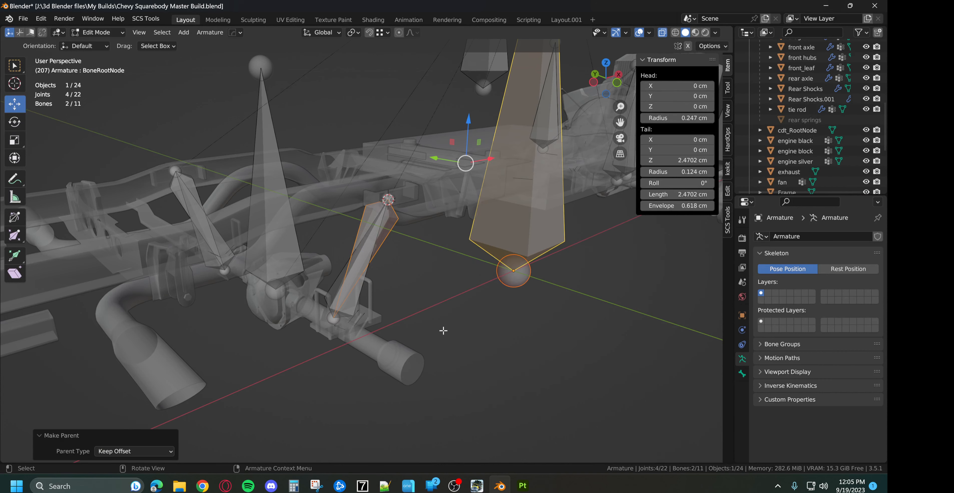
{"action": "scroll", "coordinate": [429, 329], "scroll_direction": "down", "scroll_amount": 1}
{"action": "middle_click_drag", "start_coordinate": [430, 329], "coordinate": [439, 320]}
{"action": "key", "text": "Tab"}
{"action": "key", "text": "Tab"}
{"action": "left_click", "coordinate": [423, 326]}
{"action": "key", "text": "Tab"}
Step: Isolate the Rear Shocks object in local view and enter edit mode with vertex selection
{"action": "scroll", "coordinate": [380, 297], "scroll_direction": "up", "scroll_amount": 3}
{"action": "middle_click_drag", "start_coordinate": [377, 293], "coordinate": [363, 288]}
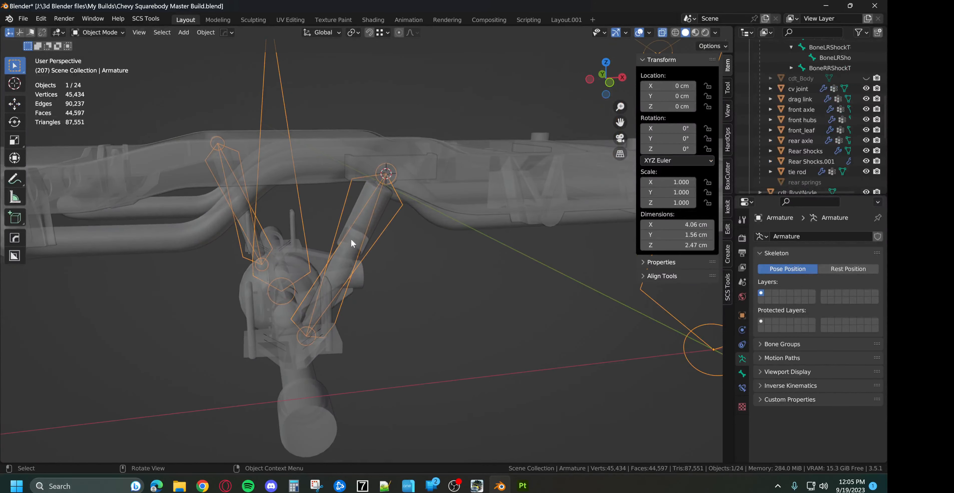
{"action": "key", "text": "Delete"}
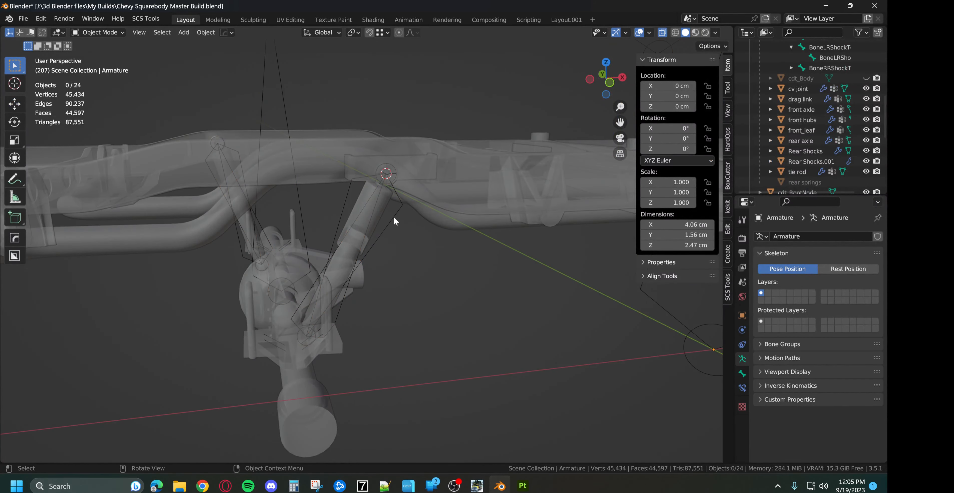
{"action": "mouse_move", "coordinate": [404, 267]}
{"action": "middle_mouse_down"}
{"action": "mouse_move", "coordinate": [407, 253]}
{"action": "mouse_move", "coordinate": [475, 240]}
{"action": "mouse_move", "coordinate": [450, 225]}
{"action": "mouse_move", "coordinate": [446, 194]}
{"action": "mouse_move", "coordinate": [438, 206]}
{"action": "mouse_move", "coordinate": [431, 201]}
{"action": "mouse_move", "coordinate": [460, 211]}
{"action": "middle_mouse_up"}
{"action": "left_click", "coordinate": [408, 253]}
{"action": "key", "text": "KP_Divide"}
{"action": "key", "text": "Tab"}
{"action": "key", "text": "1"}
Step: Select the vertices of the shock's upper mount, eyelet and outer tube, including the rings inside the tube's lower end
{"action": "mouse_move", "coordinate": [500, 140]}
{"action": "left_mouse_down"}
{"action": "mouse_move", "coordinate": [351, 178]}
{"action": "mouse_move", "coordinate": [499, 146]}
{"action": "left_mouse_up"}
{"action": "scroll", "coordinate": [432, 244], "scroll_direction": "up", "scroll_amount": 5}
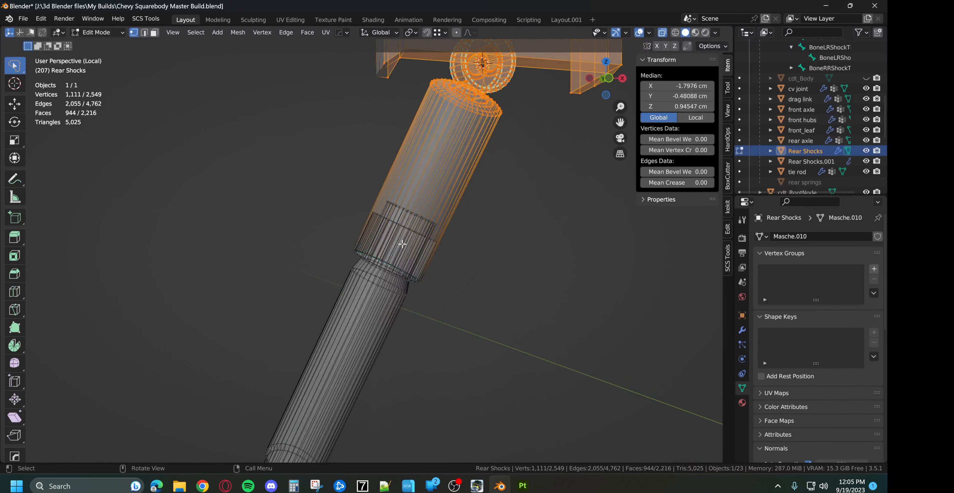
{"action": "scroll", "coordinate": [402, 244], "scroll_direction": "up", "scroll_amount": 2}
{"action": "mouse_move", "coordinate": [390, 175]}
{"action": "left_mouse_down"}
{"action": "mouse_move", "coordinate": [462, 177]}
{"action": "mouse_move", "coordinate": [467, 222]}
{"action": "left_mouse_up"}
{"action": "middle_click_drag", "start_coordinate": [407, 222], "coordinate": [396, 212]}
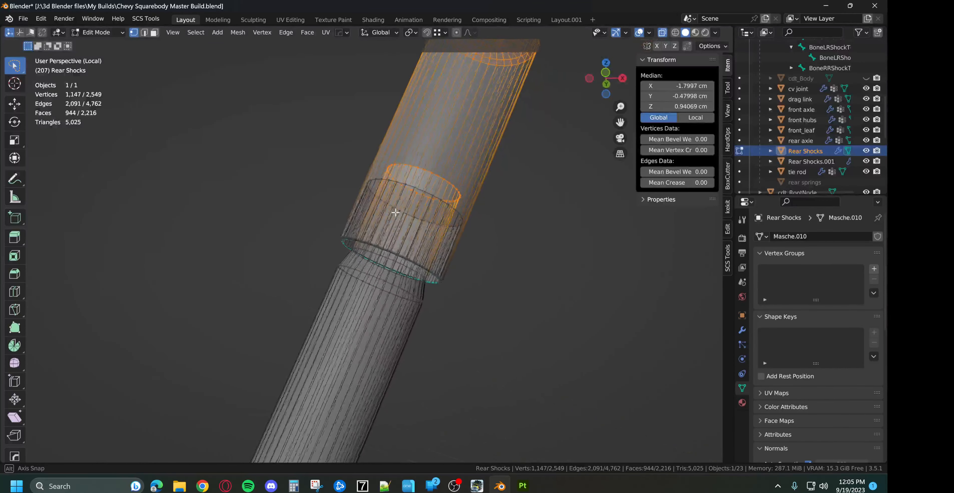
{"action": "mouse_move", "coordinate": [362, 181]}
{"action": "left_mouse_down"}
{"action": "mouse_move", "coordinate": [423, 227]}
{"action": "mouse_move", "coordinate": [320, 153]}
{"action": "mouse_move", "coordinate": [384, 231]}
{"action": "left_mouse_up"}
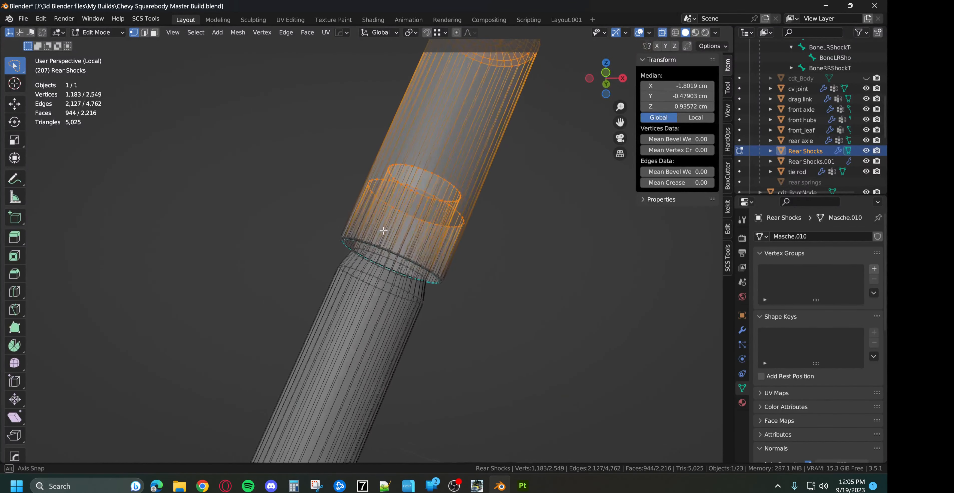
Step: Add the edge loops around the lower rim of the shock's upper tube to the vertex selection
{"action": "middle_click_drag", "start_coordinate": [384, 231], "coordinate": [373, 209]}
{"action": "scroll", "coordinate": [349, 212], "scroll_direction": "up", "scroll_amount": 5}
{"action": "scroll", "coordinate": [298, 193], "scroll_direction": "up", "scroll_amount": 1}
{"action": "middle_click_drag", "start_coordinate": [295, 186], "coordinate": [335, 217], "text": "shift"}
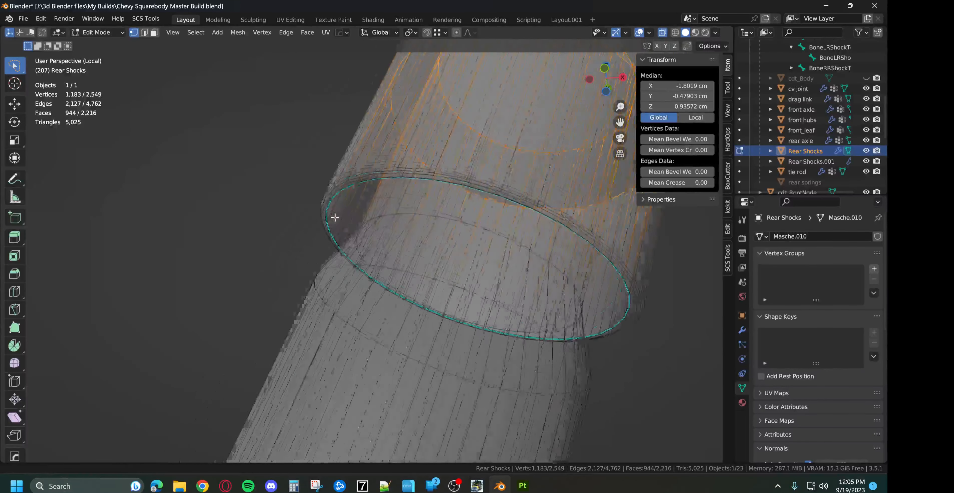
{"action": "scroll", "coordinate": [335, 218], "scroll_direction": "up", "scroll_amount": 3}
{"action": "left_click", "coordinate": [321, 96], "text": "alt+shift"}
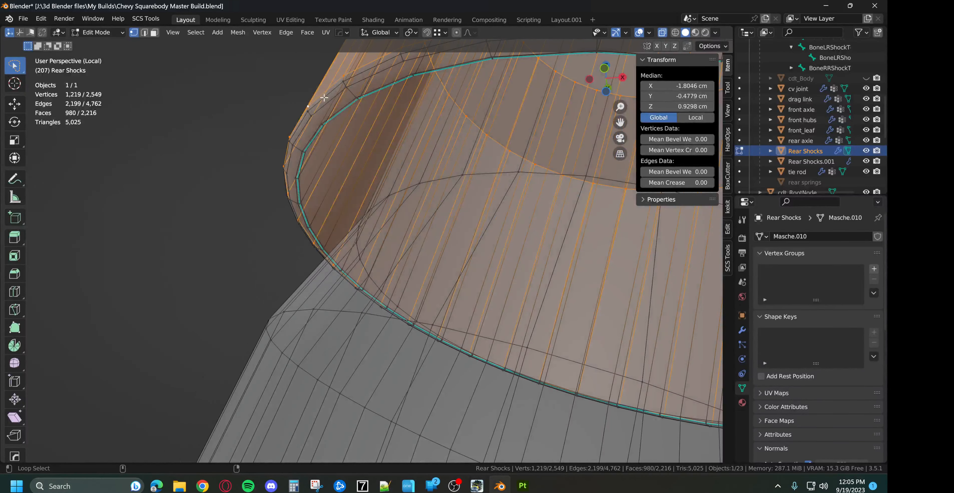
{"action": "left_click", "coordinate": [337, 100], "text": "alt+shift"}
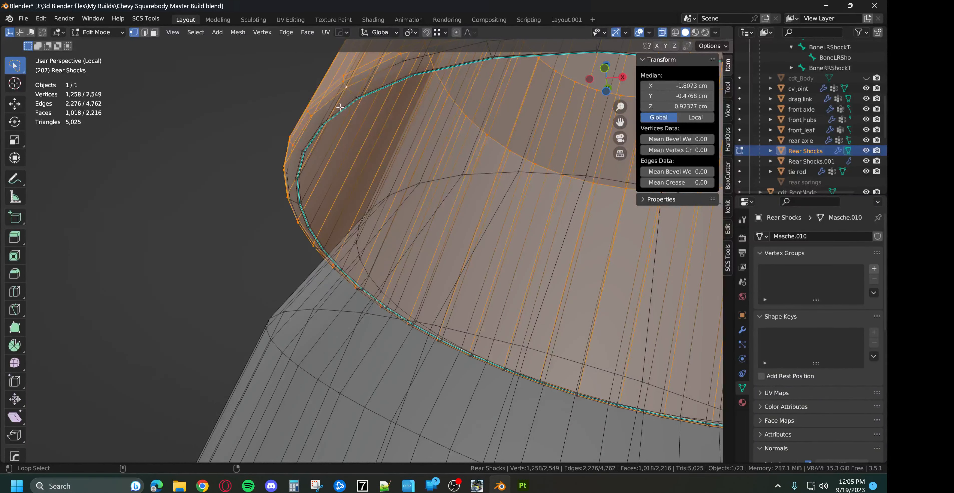
{"action": "left_click", "coordinate": [313, 142], "text": "alt+shift"}
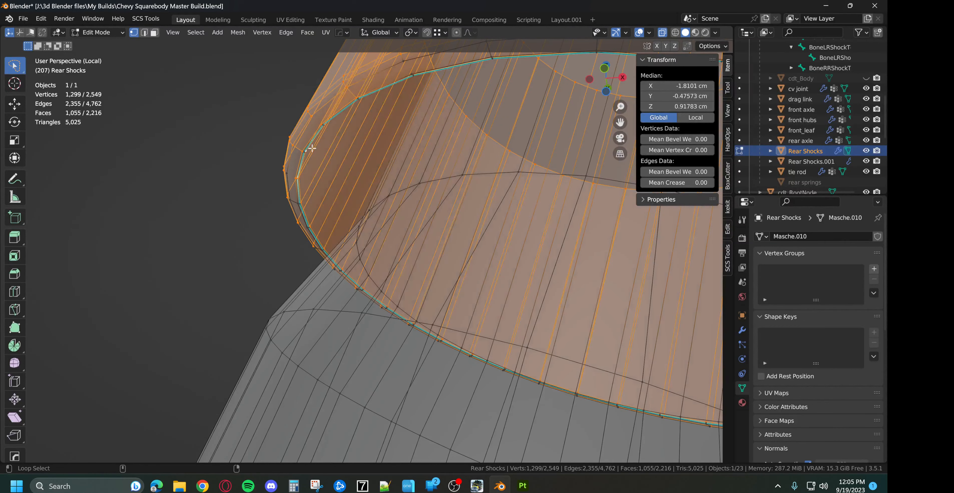
Step: Add the remaining unselected vertices along the near side of the upper tube's lower rim to the selection
{"action": "right_click_drag", "start_coordinate": [319, 147], "coordinate": [280, 238], "text": "ctrl"}
{"action": "left_click_drag", "start_coordinate": [280, 238], "coordinate": [330, 256], "text": "shift"}
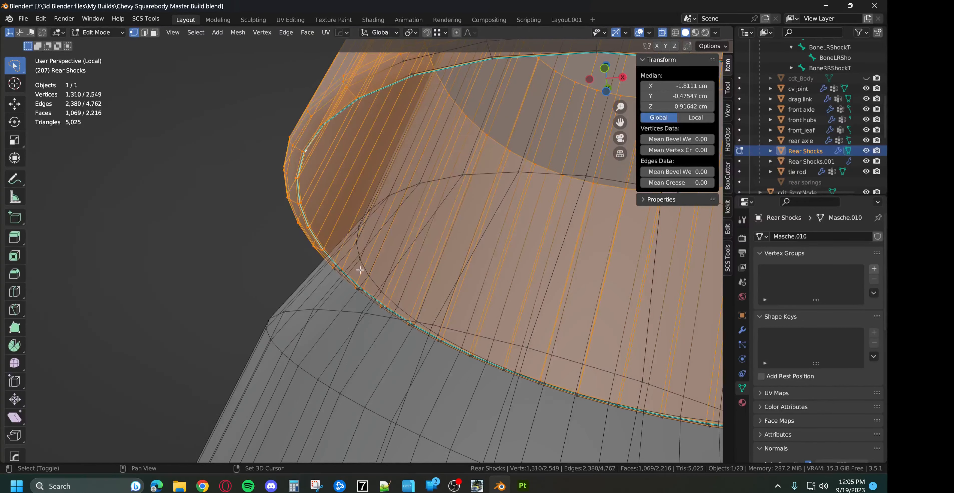
{"action": "middle_click_drag", "start_coordinate": [360, 270], "coordinate": [348, 275]}
{"action": "mouse_move", "coordinate": [354, 280]}
{"action": "left_mouse_down", "text": "shift"}
{"action": "mouse_move", "coordinate": [316, 280]}
{"action": "mouse_move", "coordinate": [378, 302]}
{"action": "mouse_move", "coordinate": [361, 287]}
{"action": "left_mouse_up", "text": "shift"}
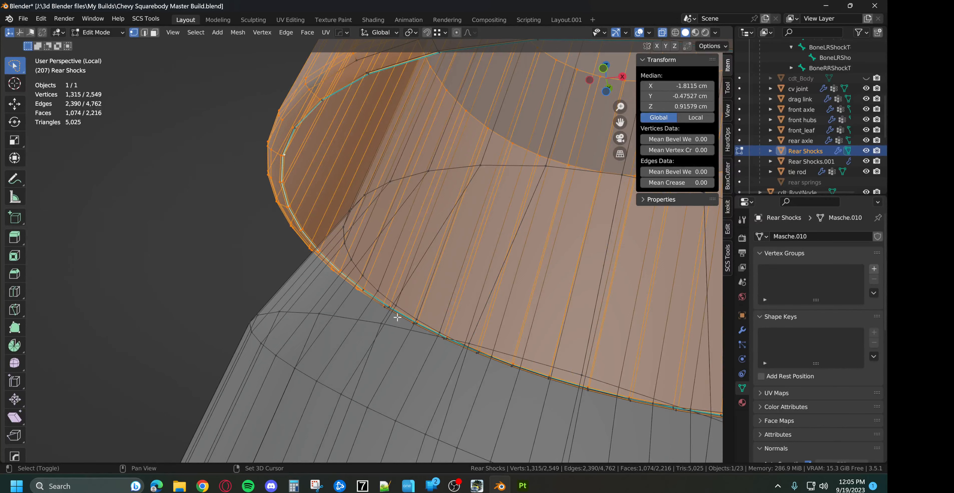
{"action": "mouse_move", "coordinate": [365, 299]}
{"action": "middle_mouse_down"}
{"action": "mouse_move", "coordinate": [384, 297]}
{"action": "mouse_move", "coordinate": [373, 291]}
{"action": "middle_mouse_up"}
{"action": "left_click_drag", "start_coordinate": [374, 291], "coordinate": [366, 301], "text": "shift"}
{"action": "mouse_move", "coordinate": [392, 328]}
{"action": "middle_mouse_down"}
{"action": "mouse_move", "coordinate": [411, 326]}
{"action": "mouse_move", "coordinate": [404, 321]}
{"action": "middle_mouse_up"}
{"action": "mouse_move", "coordinate": [388, 309]}
{"action": "left_mouse_down", "text": "shift"}
{"action": "mouse_move", "coordinate": [365, 294]}
{"action": "mouse_move", "coordinate": [406, 354]}
{"action": "mouse_move", "coordinate": [389, 323]}
{"action": "mouse_move", "coordinate": [422, 360]}
{"action": "left_mouse_up", "text": "shift"}
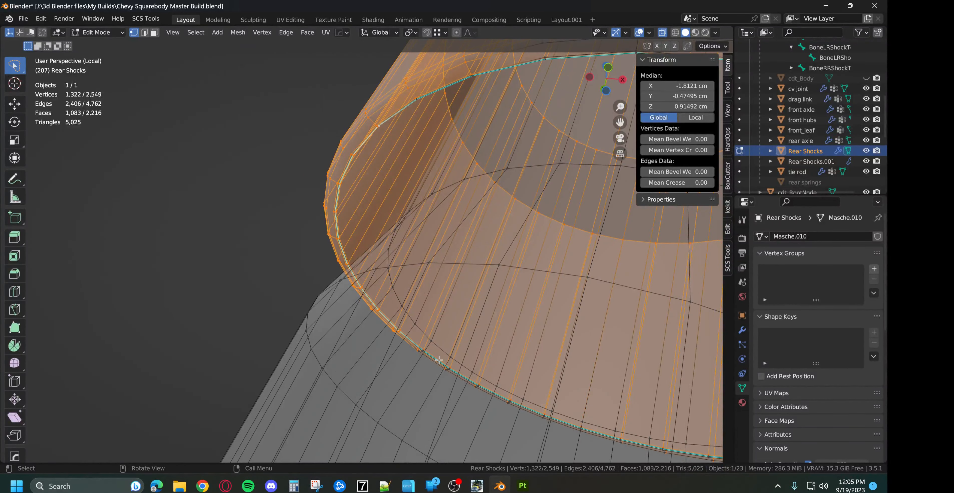
{"action": "middle_click_drag", "start_coordinate": [440, 360], "coordinate": [429, 362]}
{"action": "mouse_move", "coordinate": [431, 362]}
{"action": "left_mouse_down", "text": "shift"}
{"action": "mouse_move", "coordinate": [412, 366]}
{"action": "mouse_move", "coordinate": [465, 389]}
{"action": "left_mouse_up", "text": "shift"}
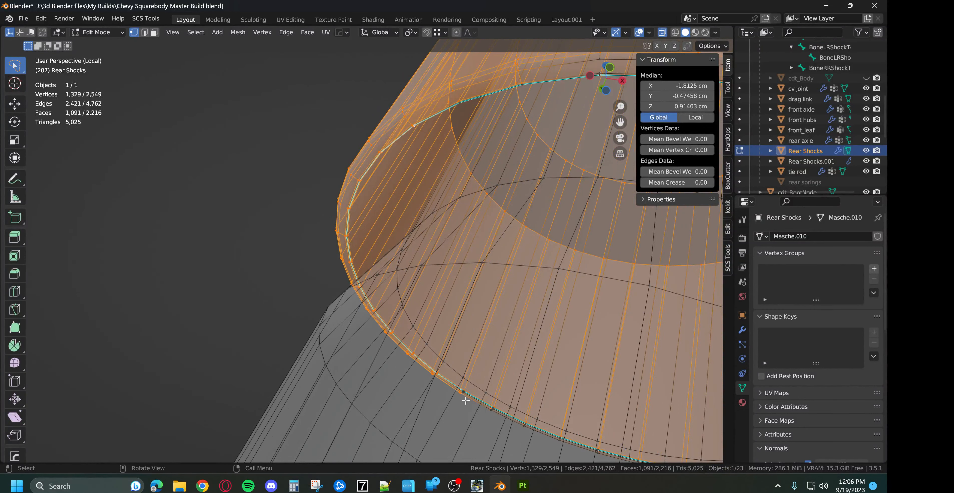
{"action": "mouse_move", "coordinate": [465, 399]}
{"action": "middle_mouse_down", "text": "shift"}
{"action": "mouse_move", "coordinate": [379, 327]}
{"action": "mouse_move", "coordinate": [327, 302]}
{"action": "middle_mouse_up", "text": "shift"}
{"action": "mouse_move", "coordinate": [327, 302]}
{"action": "left_mouse_down", "text": "shift"}
{"action": "mouse_move", "coordinate": [298, 272]}
{"action": "mouse_move", "coordinate": [365, 345]}
{"action": "mouse_move", "coordinate": [515, 368]}
{"action": "mouse_move", "coordinate": [506, 337]}
{"action": "mouse_move", "coordinate": [588, 376]}
{"action": "mouse_move", "coordinate": [648, 290]}
{"action": "left_mouse_up", "text": "shift"}
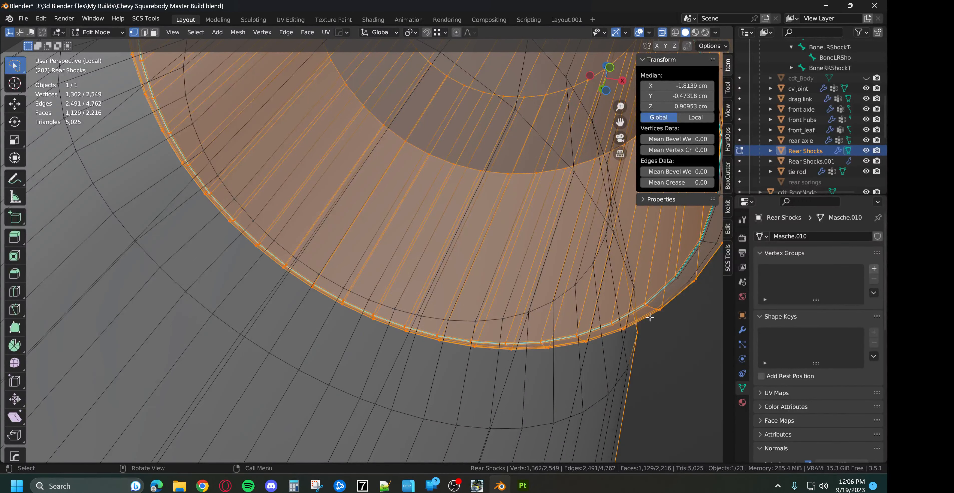
Step: Add the remaining vertices around the far side of the upper tube's lower rim to complete the upper shock selection
{"action": "scroll", "coordinate": [652, 355], "scroll_direction": "down", "scroll_amount": 3}
{"action": "middle_click_drag", "start_coordinate": [653, 355], "coordinate": [511, 249]}
{"action": "mouse_move", "coordinate": [440, 148]}
{"action": "left_mouse_down", "text": "shift"}
{"action": "mouse_move", "coordinate": [456, 116]}
{"action": "mouse_move", "coordinate": [394, 102]}
{"action": "left_mouse_up", "text": "shift"}
{"action": "middle_click_drag", "start_coordinate": [395, 103], "coordinate": [423, 155], "text": "shift"}
{"action": "mouse_move", "coordinate": [422, 155]}
{"action": "left_mouse_down", "text": "shift"}
{"action": "mouse_move", "coordinate": [357, 92]}
{"action": "mouse_move", "coordinate": [301, 86]}
{"action": "left_mouse_up", "text": "shift"}
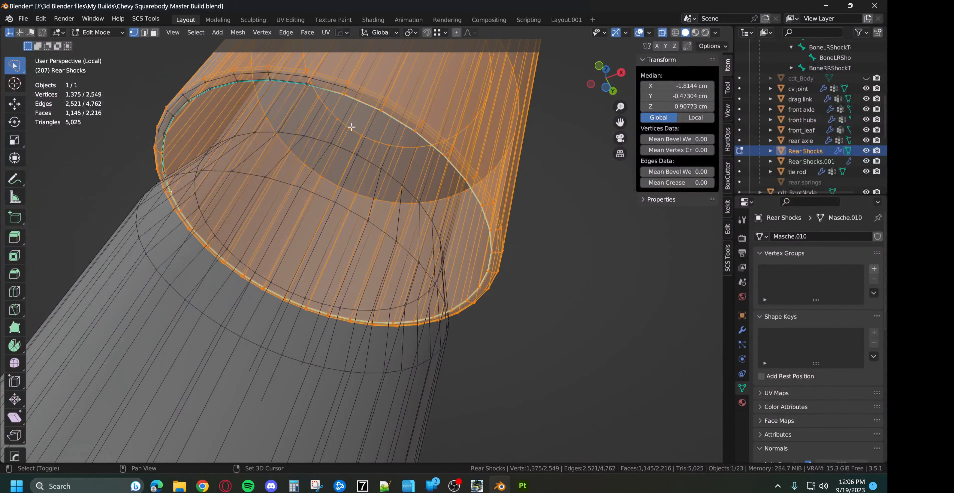
{"action": "middle_click_drag", "start_coordinate": [301, 87], "coordinate": [411, 157], "text": "shift"}
{"action": "mouse_move", "coordinate": [411, 157]}
{"action": "left_mouse_down", "text": "shift"}
{"action": "mouse_move", "coordinate": [288, 88]}
{"action": "mouse_move", "coordinate": [238, 125]}
{"action": "mouse_move", "coordinate": [252, 133]}
{"action": "left_mouse_up", "text": "shift"}
{"action": "mouse_move", "coordinate": [253, 132]}
{"action": "left_mouse_down", "text": "shift"}
{"action": "mouse_move", "coordinate": [207, 105]}
{"action": "mouse_move", "coordinate": [183, 184]}
{"action": "mouse_move", "coordinate": [207, 180]}
{"action": "left_mouse_up", "text": "shift"}
{"action": "mouse_move", "coordinate": [341, 166]}
{"action": "middle_mouse_down"}
{"action": "mouse_move", "coordinate": [320, 191]}
{"action": "mouse_move", "coordinate": [332, 175]}
{"action": "mouse_move", "coordinate": [431, 198]}
{"action": "mouse_move", "coordinate": [403, 237]}
{"action": "mouse_move", "coordinate": [405, 170]}
{"action": "mouse_move", "coordinate": [437, 238]}
{"action": "middle_mouse_up"}
{"action": "scroll", "coordinate": [326, 177], "scroll_direction": "down", "scroll_amount": 4}
{"action": "scroll", "coordinate": [437, 222], "scroll_direction": "down", "scroll_amount": 2}
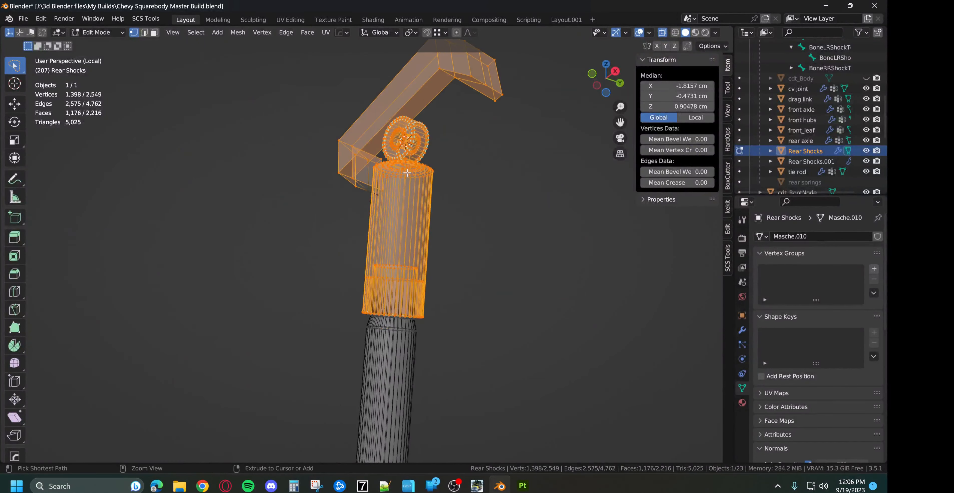
Step: Add the last unselected vertices at the top of the outer tube to complete the upper shock selection
{"action": "left_click_drag", "start_coordinate": [409, 175], "coordinate": [402, 207], "text": "ctrl"}
{"action": "middle_click_drag", "start_coordinate": [429, 198], "coordinate": [439, 207]}
{"action": "mouse_move", "coordinate": [439, 206]}
{"action": "left_mouse_down", "text": "ctrl"}
{"action": "mouse_move", "coordinate": [296, 191]}
{"action": "mouse_move", "coordinate": [439, 215]}
{"action": "mouse_move", "coordinate": [437, 133]}
{"action": "mouse_move", "coordinate": [448, 237]}
{"action": "mouse_move", "coordinate": [470, 227]}
{"action": "left_mouse_up", "text": "ctrl"}
{"action": "middle_click_drag", "start_coordinate": [471, 228], "coordinate": [478, 285]}
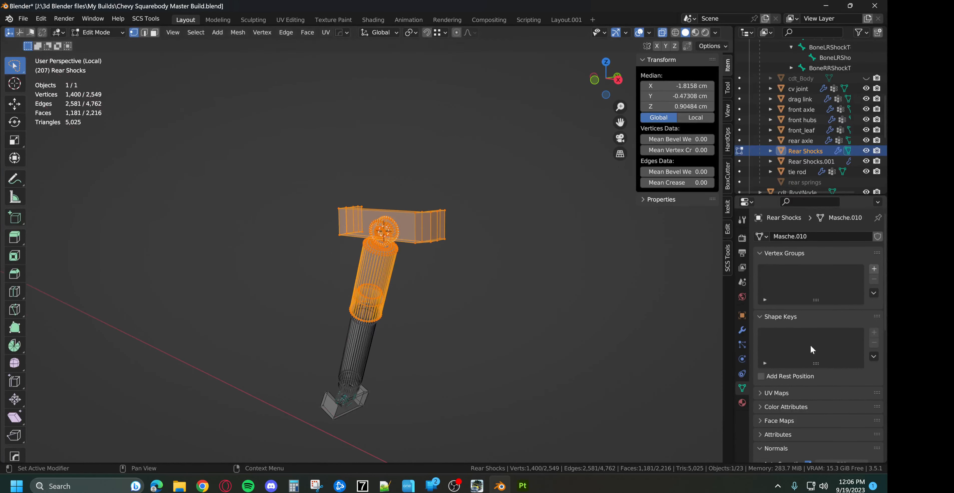
Step: Create a vertex group named BoneRRShockTop and assign the selected upper shock vertices to it
{"action": "left_click", "coordinate": [873, 269]}
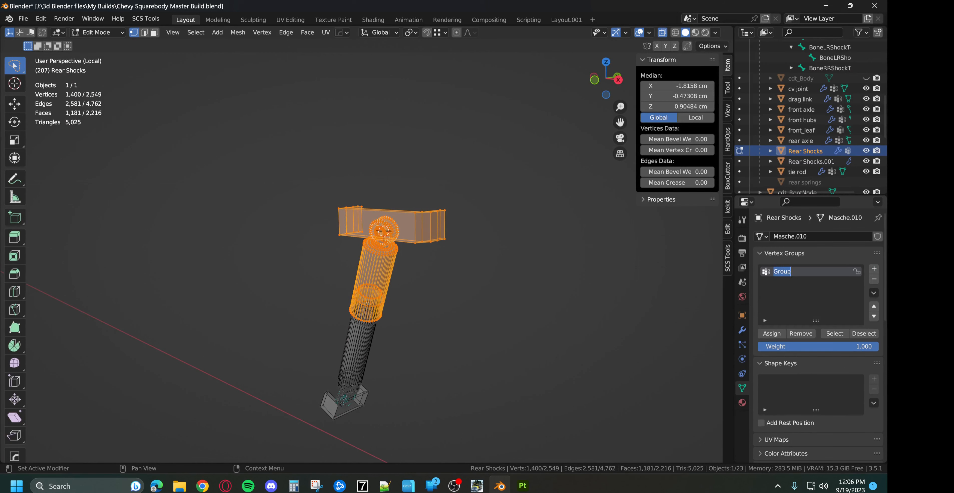
{"action": "type", "text": "Bone"}
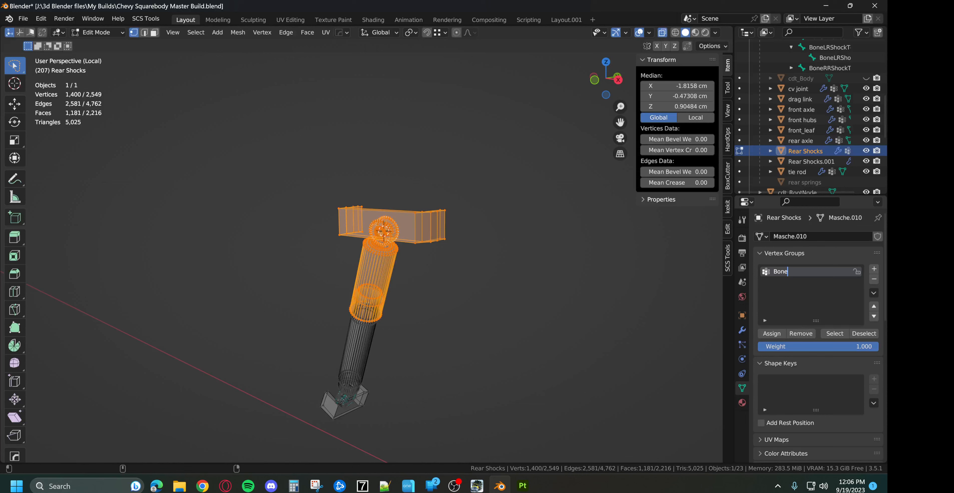
{"action": "type", "text": "RRSho"}
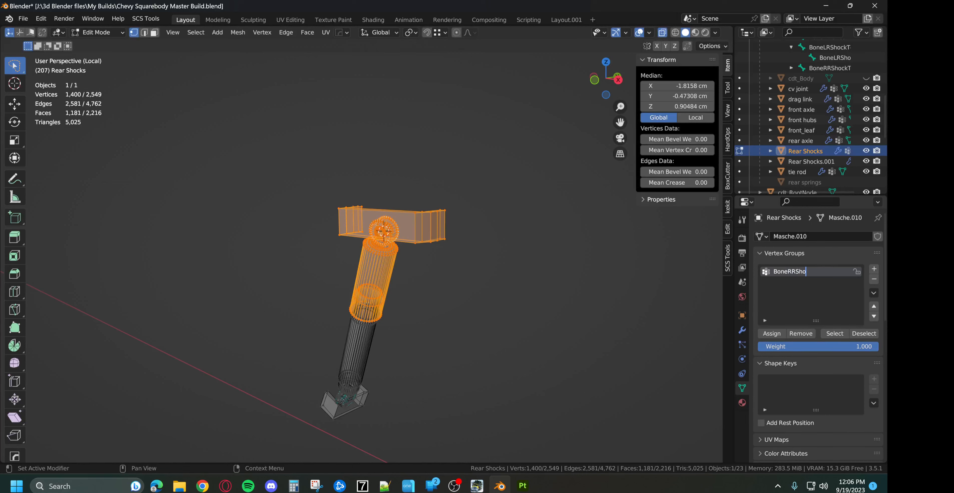
{"action": "type", "text": "cTopTop"}
{"action": "left_click", "coordinate": [770, 334]}
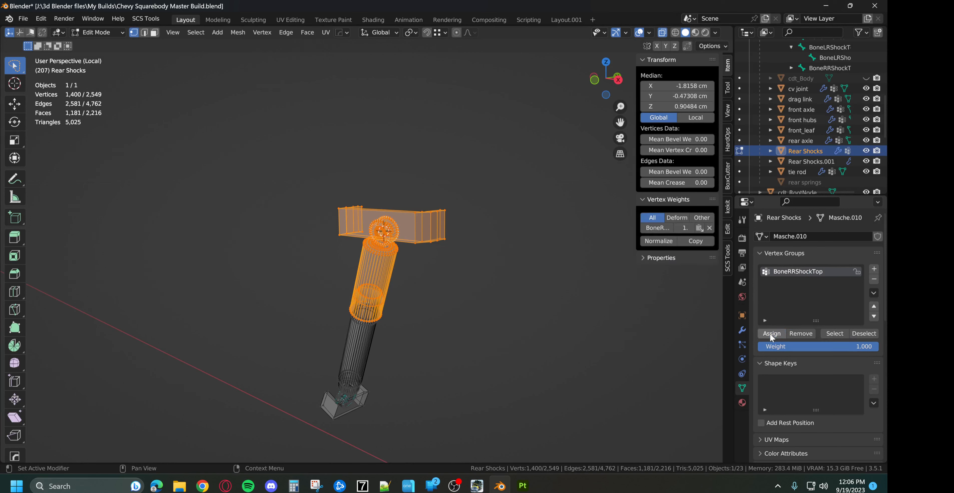
Step: Invert the selection to the lower half of the shock and add a vertex group named BoneRRShockBottom
{"action": "left_click", "coordinate": [197, 33]}
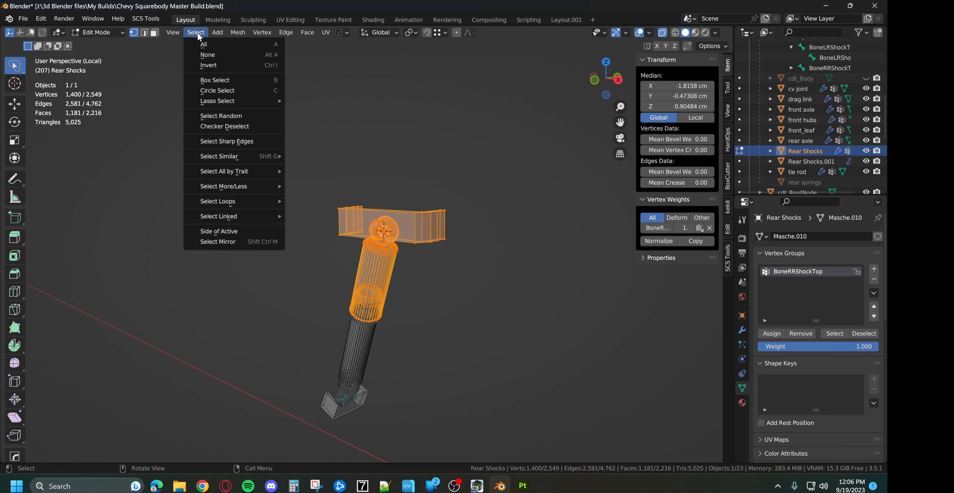
{"action": "left_click", "coordinate": [222, 66]}
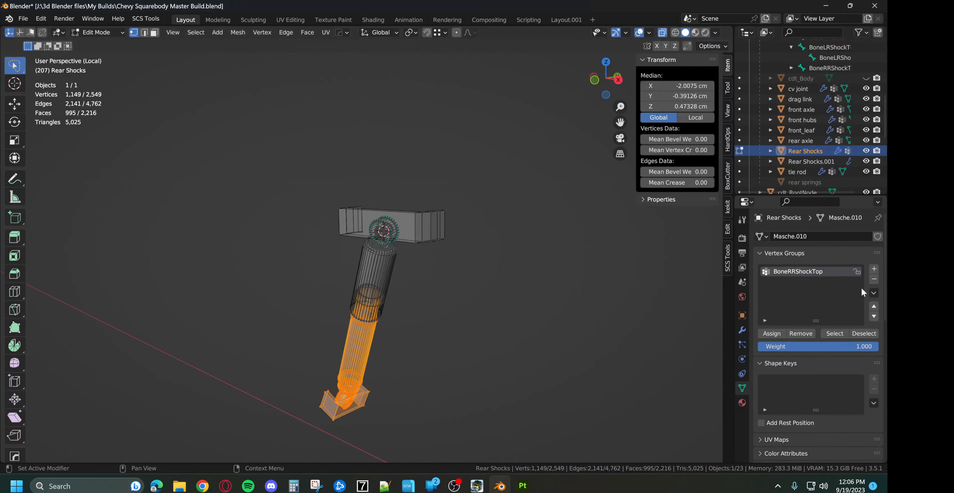
{"action": "left_click", "coordinate": [873, 269]}
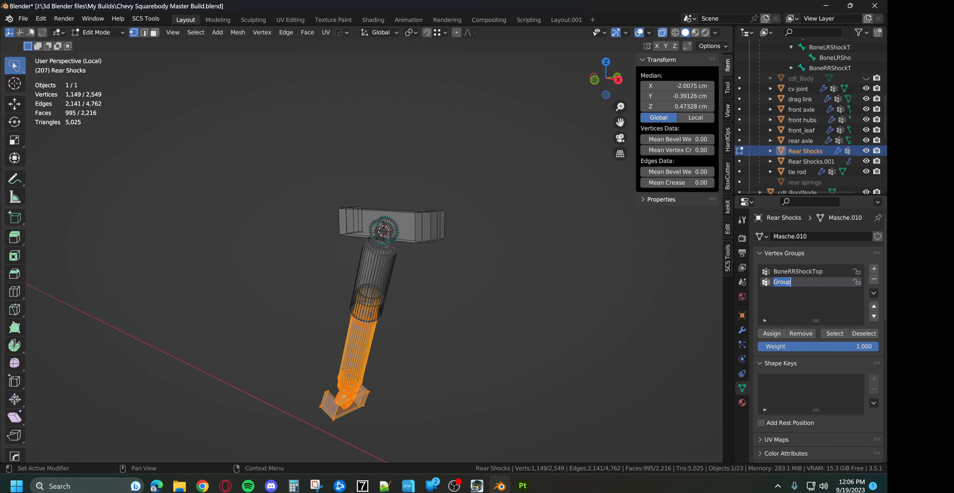
{"action": "type", "text": "Bo"}
{"action": "type", "text": "neRRS"}
{"action": "type", "text": "hockMop"}
{"action": "type", "text": "Bottom"}
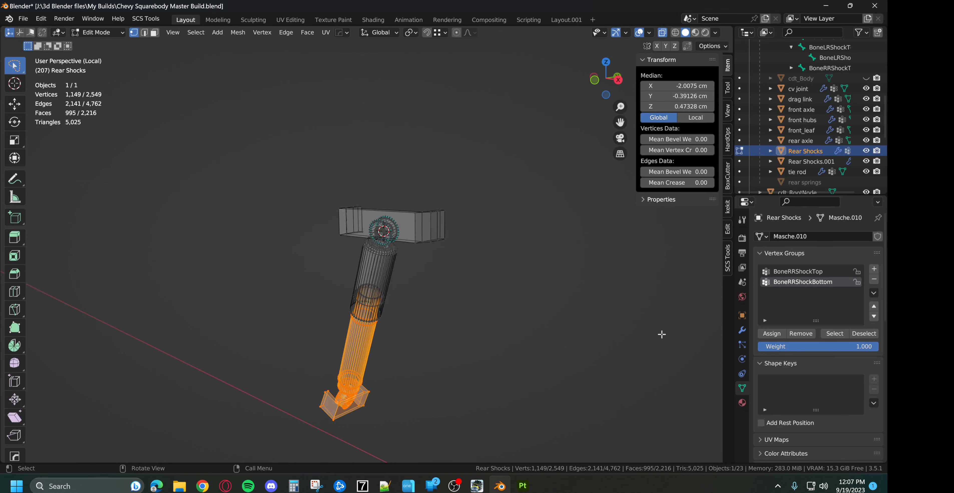
Step: Leave mesh editing and the isolated view of the shock, and unhide the hidden truck body
{"action": "key", "text": "Tab"}
{"action": "key", "text": "KP_Divide"}
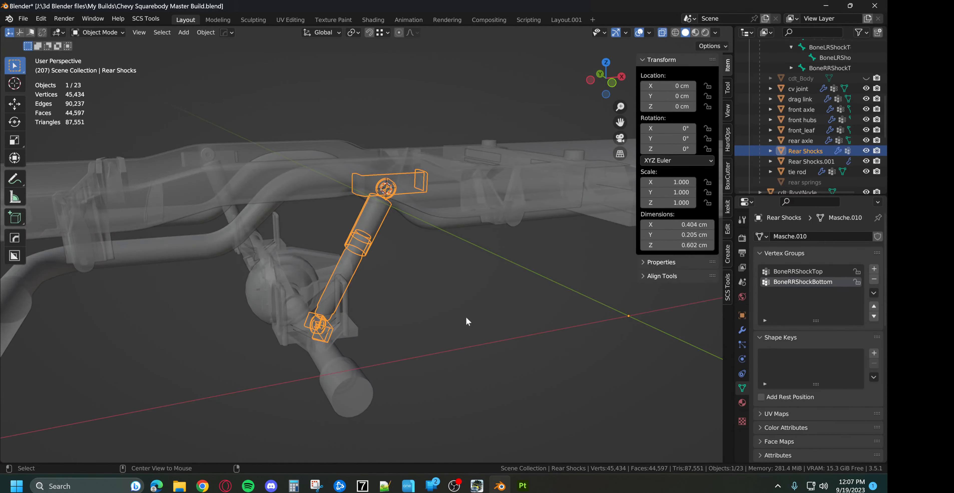
{"action": "key", "text": "alt+h"}
{"action": "middle_click_drag", "start_coordinate": [466, 317], "coordinate": [411, 359]}
Step: Parent the Rear Shocks mesh to the armature with Armature Deform
{"action": "left_click", "coordinate": [486, 325]}
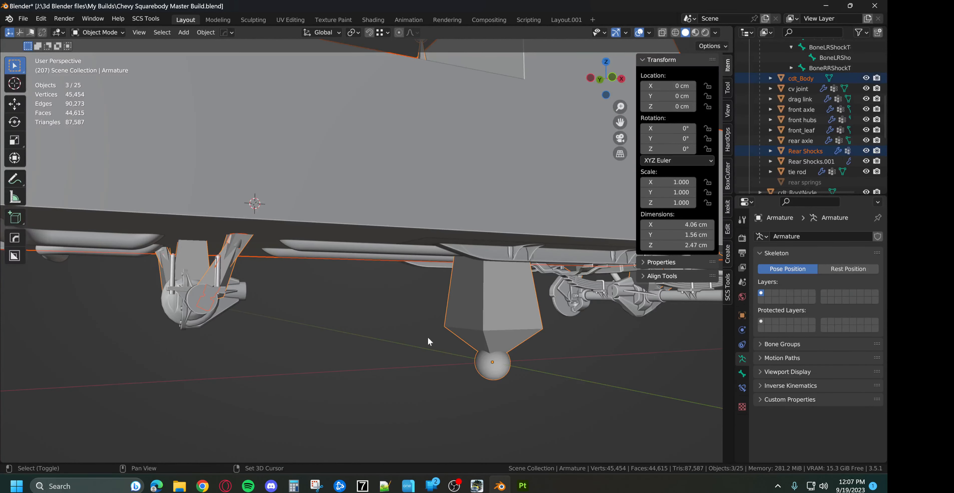
{"action": "left_click", "coordinate": [237, 248]}
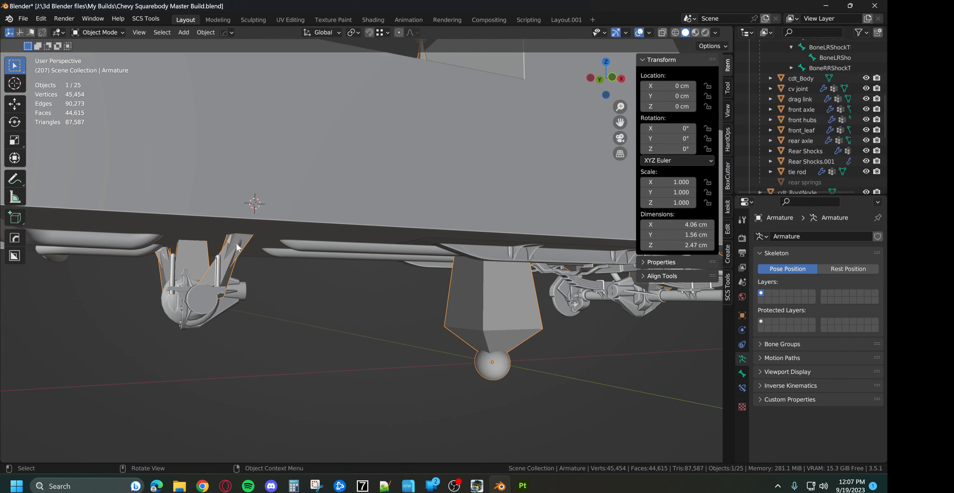
{"action": "left_click", "coordinate": [237, 248]}
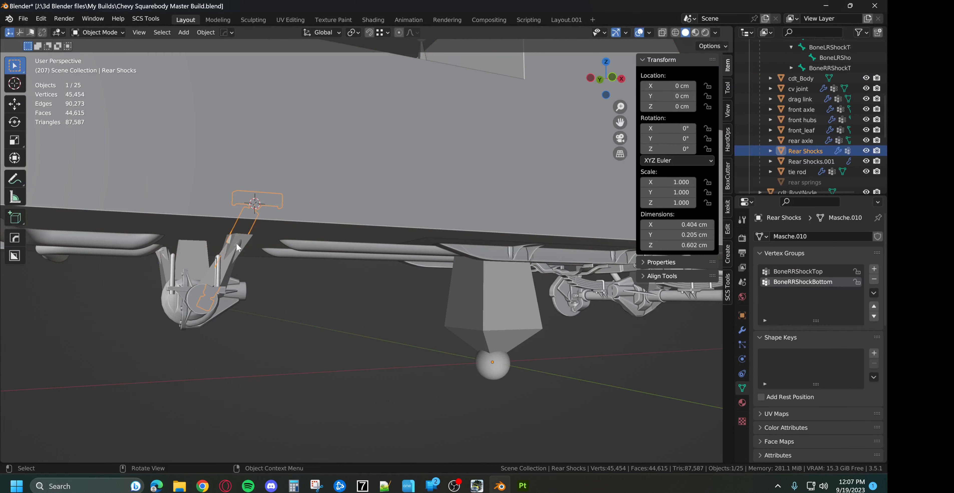
{"action": "left_click", "coordinate": [494, 320], "text": "shift"}
{"action": "right_click", "coordinate": [495, 321]}
{"action": "mouse_move", "coordinate": [495, 322]}
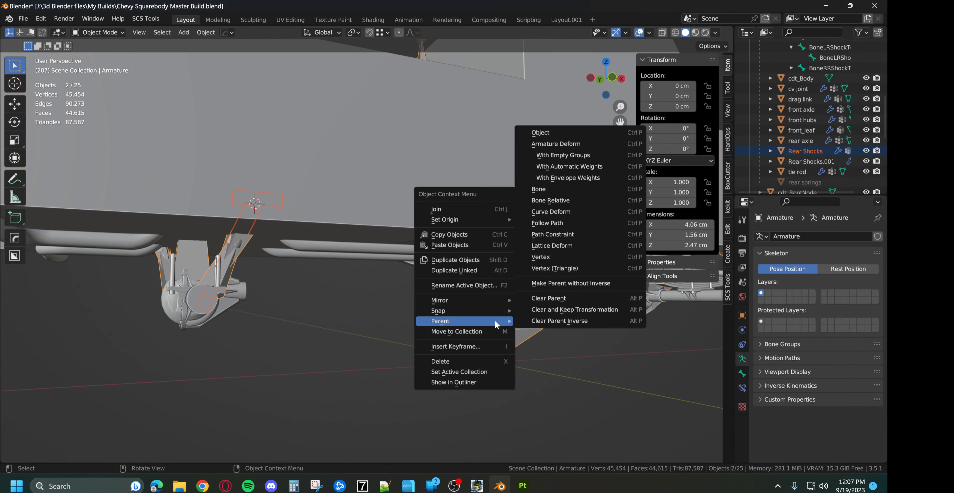
{"action": "left_click", "coordinate": [564, 148]}
Step: Select all objects and export them as FBX over gwcsquare.fbx in the mod's meshes\trucks folder
{"action": "middle_click_drag", "start_coordinate": [394, 272], "coordinate": [325, 330]}
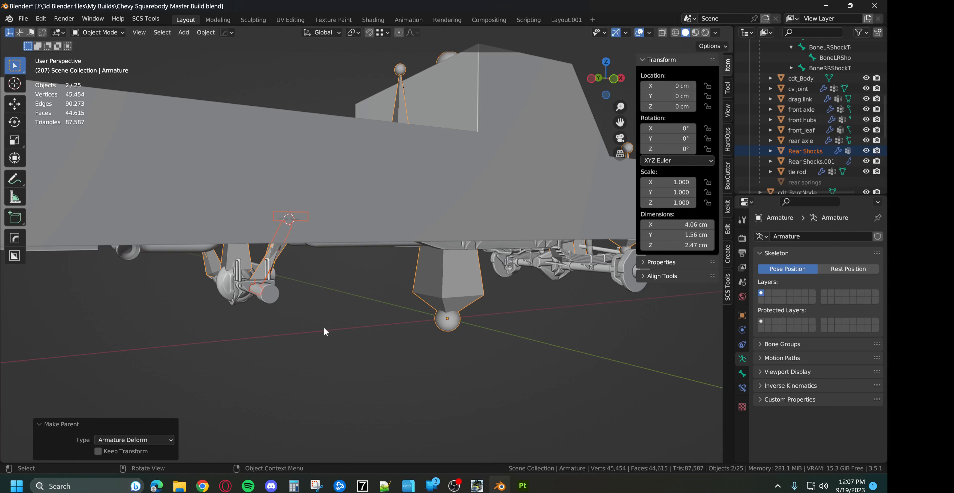
{"action": "key", "text": "a"}
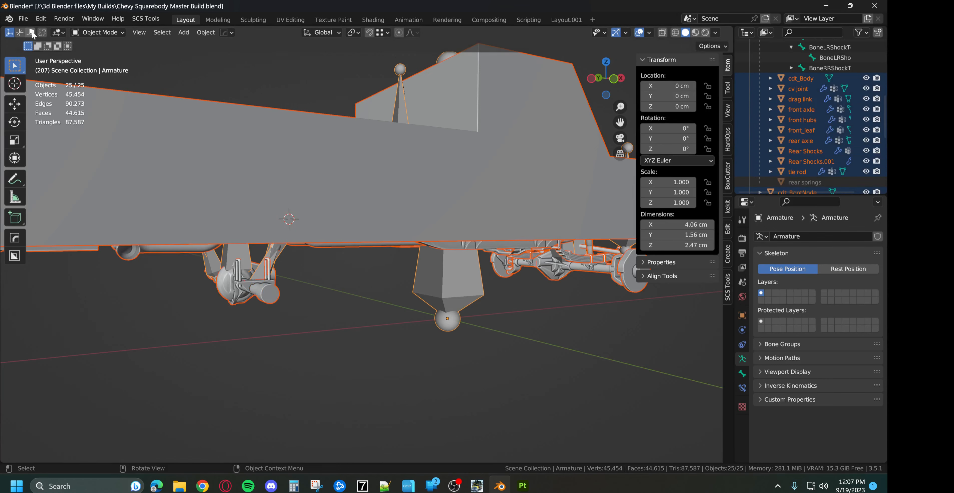
{"action": "left_click", "coordinate": [24, 19]}
{"action": "mouse_move", "coordinate": [64, 169]}
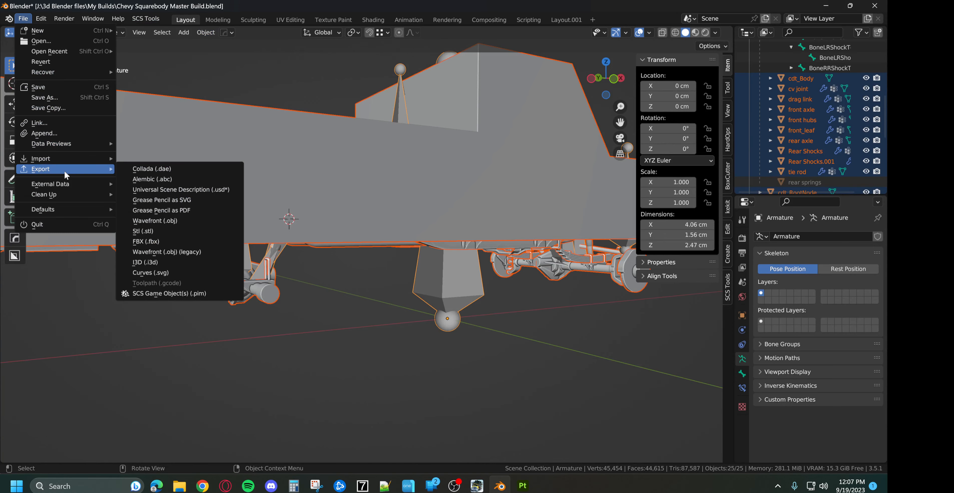
{"action": "left_click", "coordinate": [159, 241]}
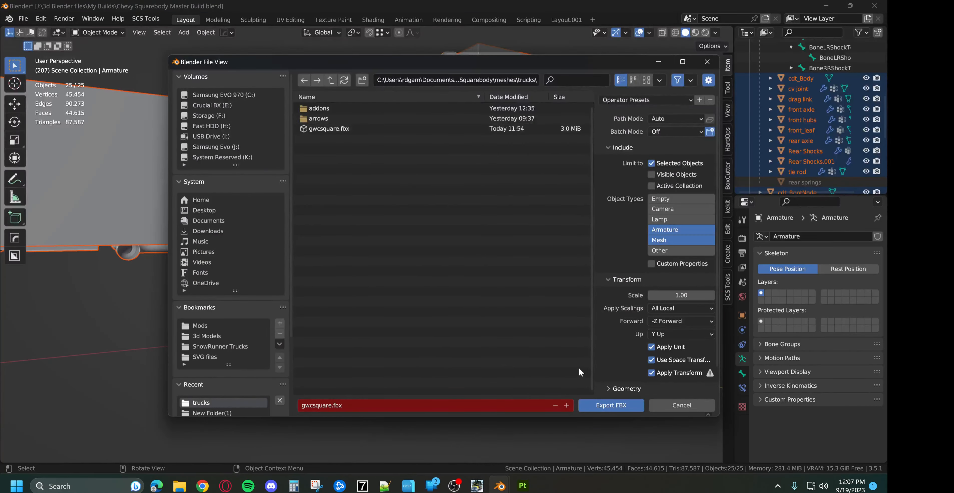
{"action": "left_click", "coordinate": [607, 405]}
Step: Switch to SnowRunner and convert the GWC_Squarebody mod in the mod manager
{"action": "left_click", "coordinate": [477, 486]}
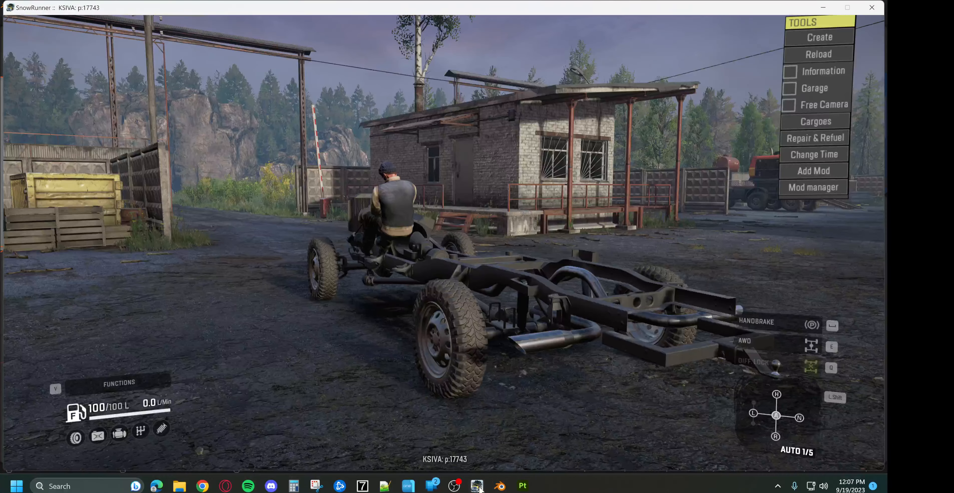
{"action": "left_click", "coordinate": [813, 188]}
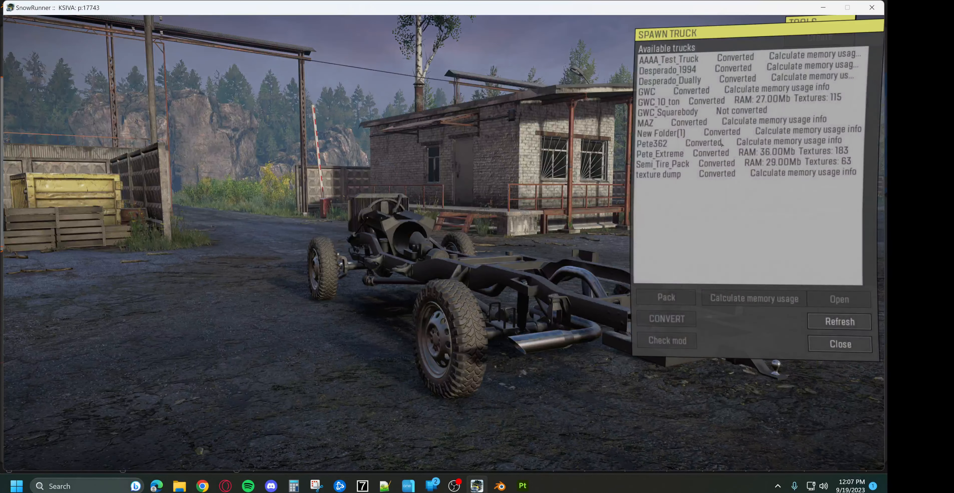
{"action": "left_click", "coordinate": [740, 112]}
{"action": "left_click", "coordinate": [668, 319]}
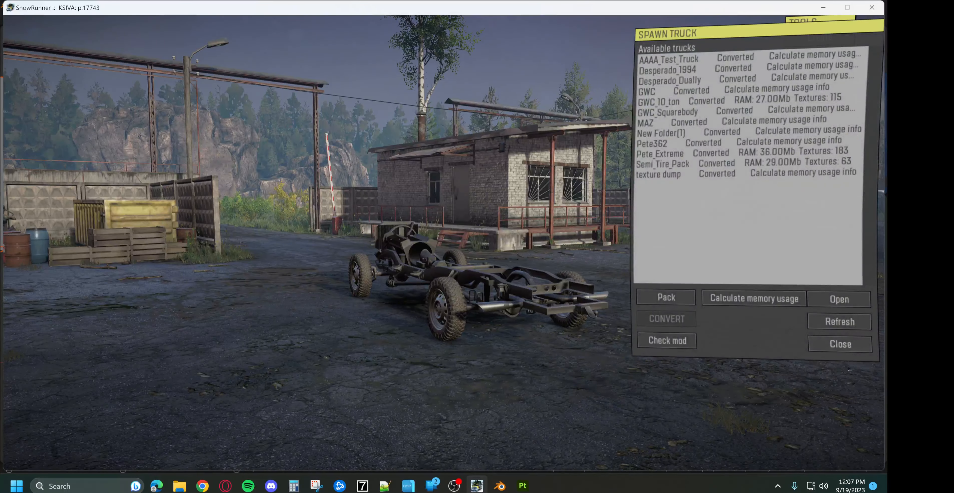
{"action": "left_click", "coordinate": [843, 346]}
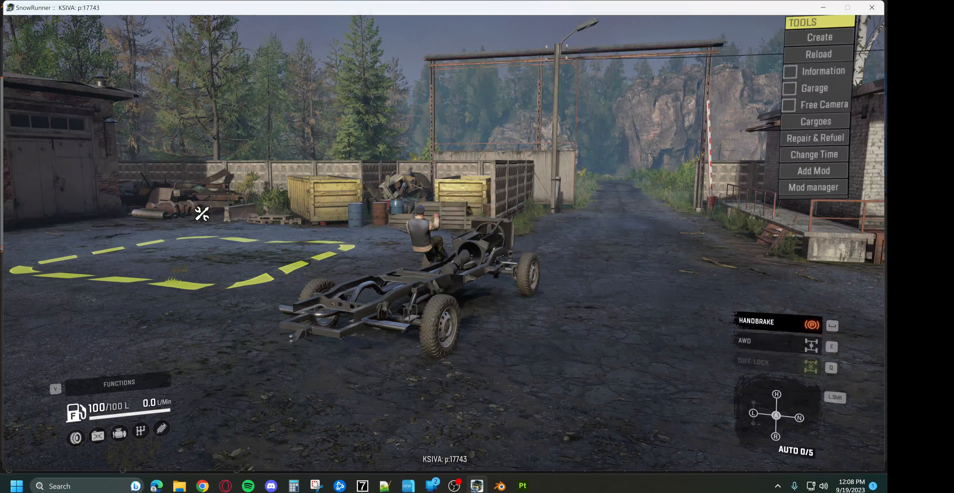
Step: Switch to Notepad++ and examine the AutomaticIK block after GameData in gwc_square.xml, including the IKBone entry for BoneLRShockTop
{"action": "left_click", "coordinate": [385, 485]}
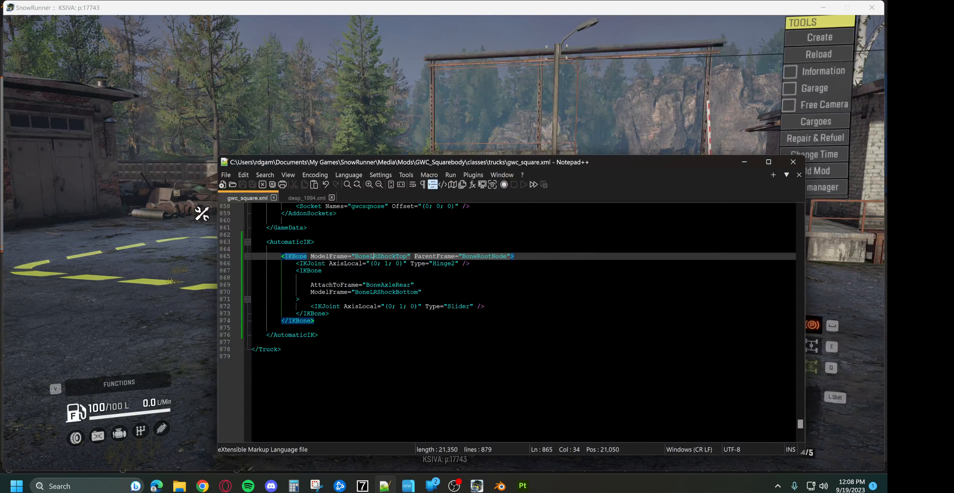
{"action": "scroll", "coordinate": [519, 322], "scroll_direction": "up", "scroll_amount": 9}
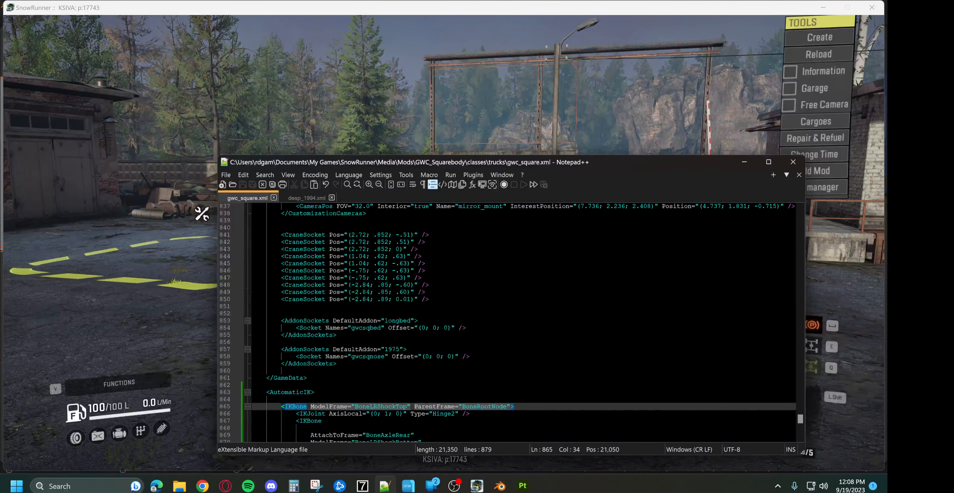
{"action": "scroll", "coordinate": [519, 323], "scroll_direction": "down", "scroll_amount": 2}
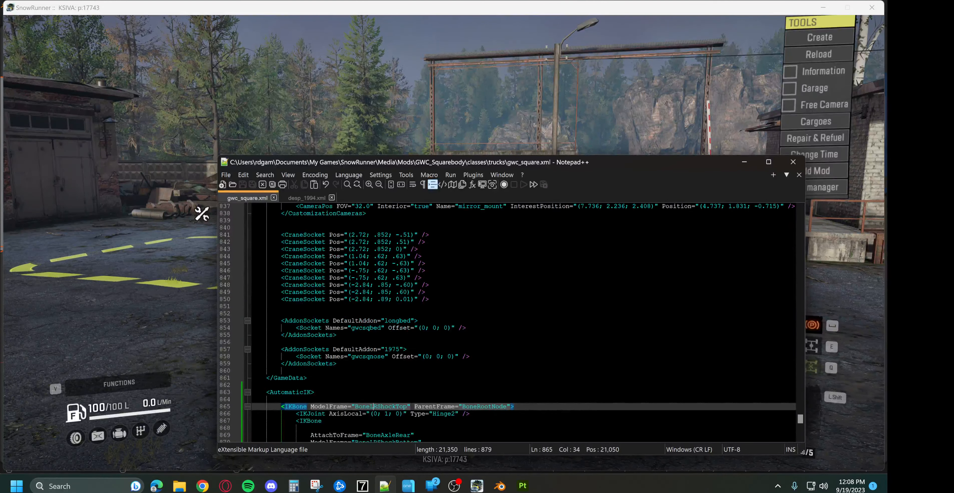
{"action": "scroll", "coordinate": [518, 322], "scroll_direction": "up", "scroll_amount": 2}
{"action": "scroll", "coordinate": [518, 322], "scroll_direction": "up", "scroll_amount": 2}
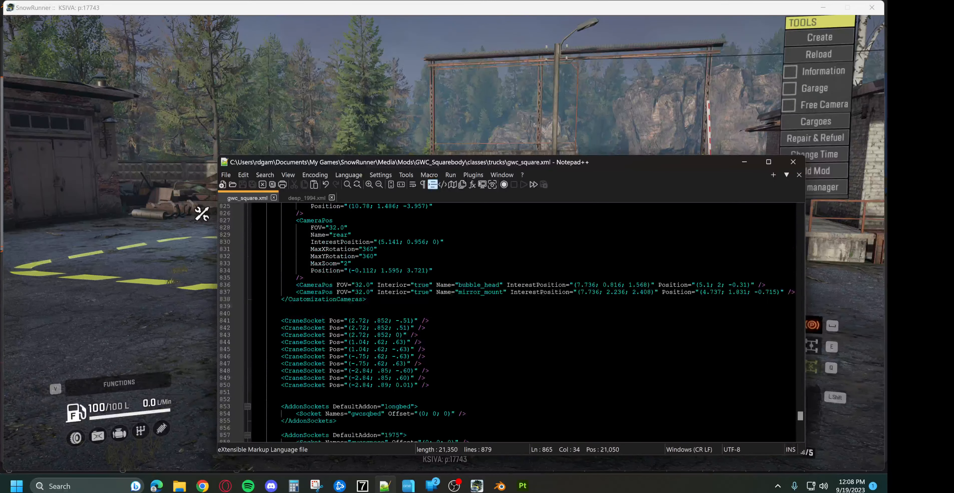
{"action": "scroll", "coordinate": [519, 322], "scroll_direction": "down", "scroll_amount": 5}
{"action": "scroll", "coordinate": [519, 322], "scroll_direction": "down", "scroll_amount": 3}
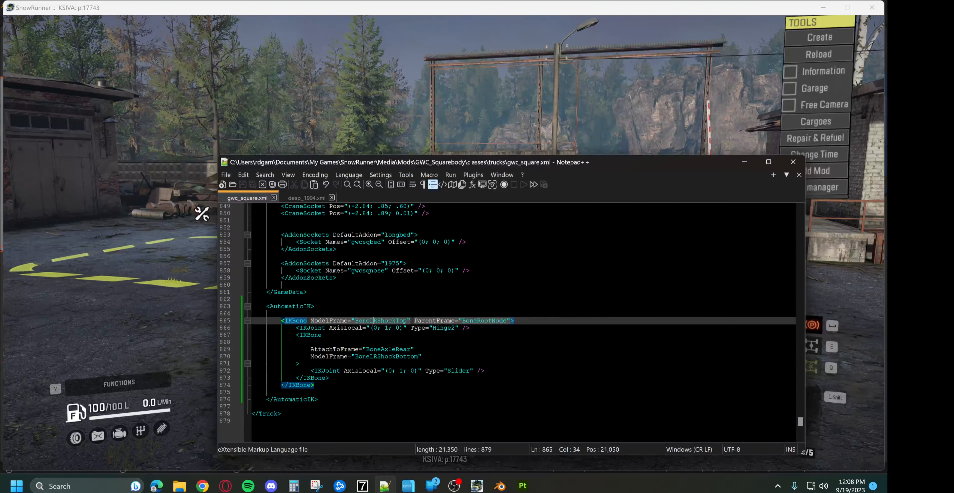
{"action": "left_click_drag", "start_coordinate": [267, 292], "coordinate": [310, 292]}
{"action": "scroll", "coordinate": [507, 313], "scroll_direction": "down", "scroll_amount": 2}
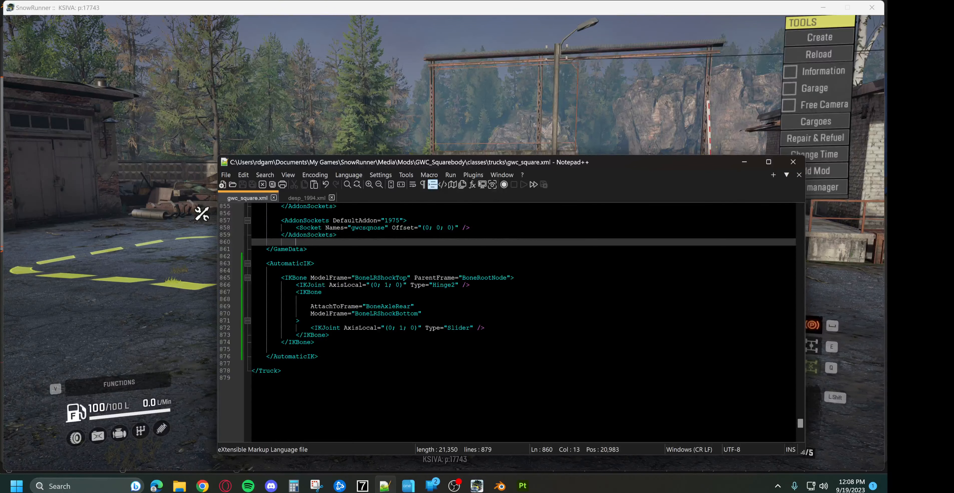
{"action": "scroll", "coordinate": [507, 315], "scroll_direction": "down", "scroll_amount": 1}
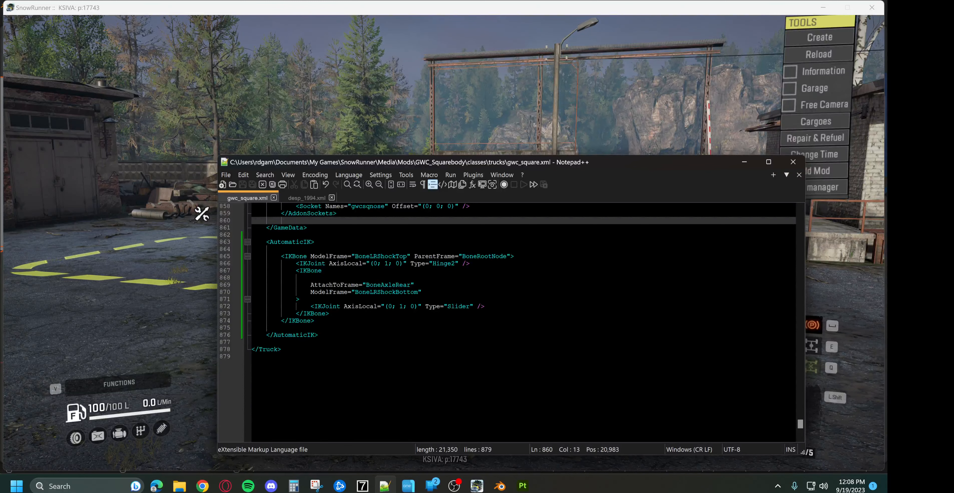
{"action": "left_click_drag", "start_coordinate": [310, 256], "coordinate": [410, 257]}
{"action": "left_click", "coordinate": [281, 250]}
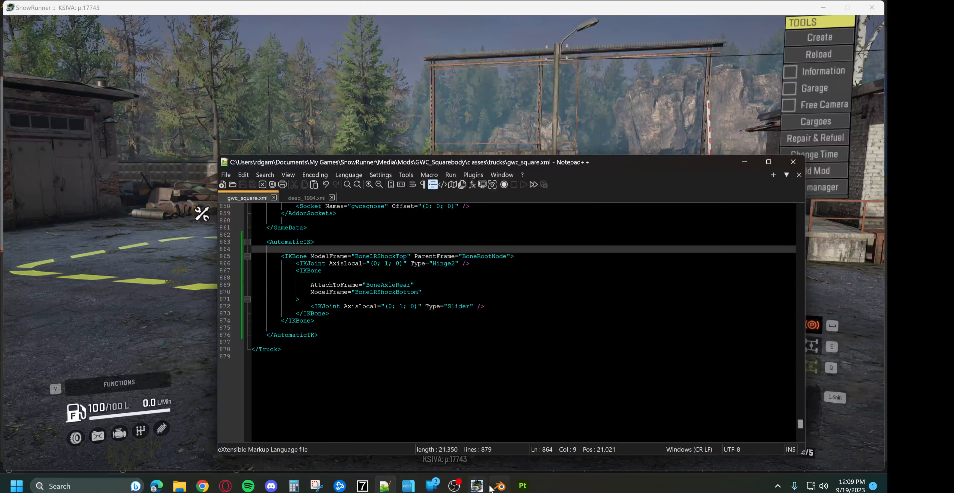
Step: Isolate the Rear Shocks mesh in Blender and compare its upper and lower parts with the nested IKBone entries in gwc_square.xml
{"action": "left_click", "coordinate": [499, 486]}
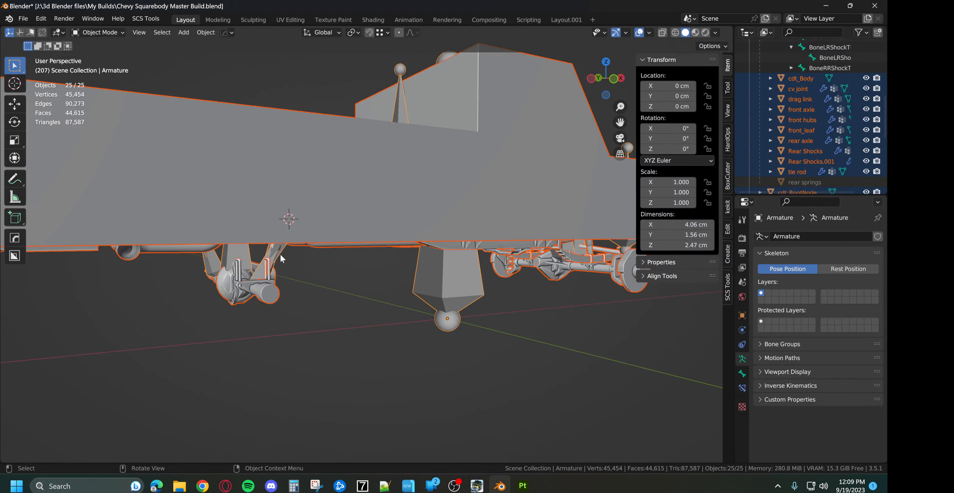
{"action": "left_click", "coordinate": [282, 239]}
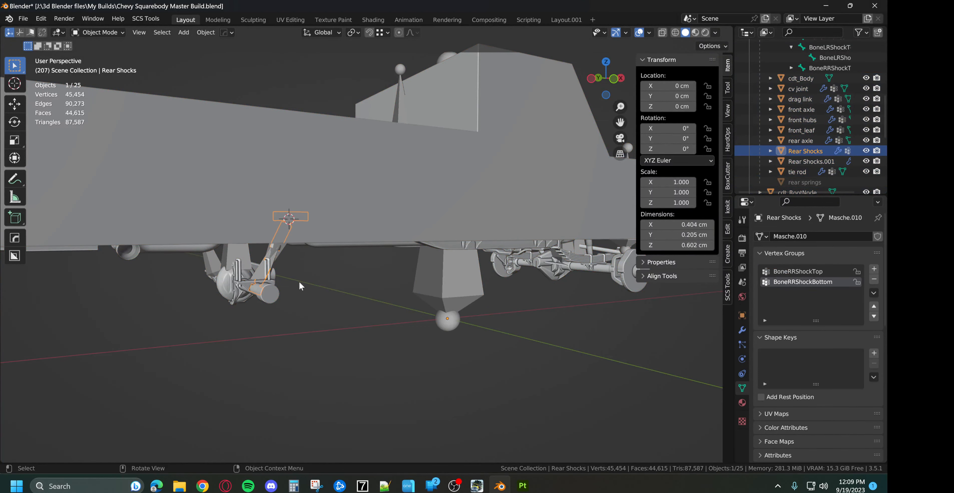
{"action": "key", "text": "KP_Divide"}
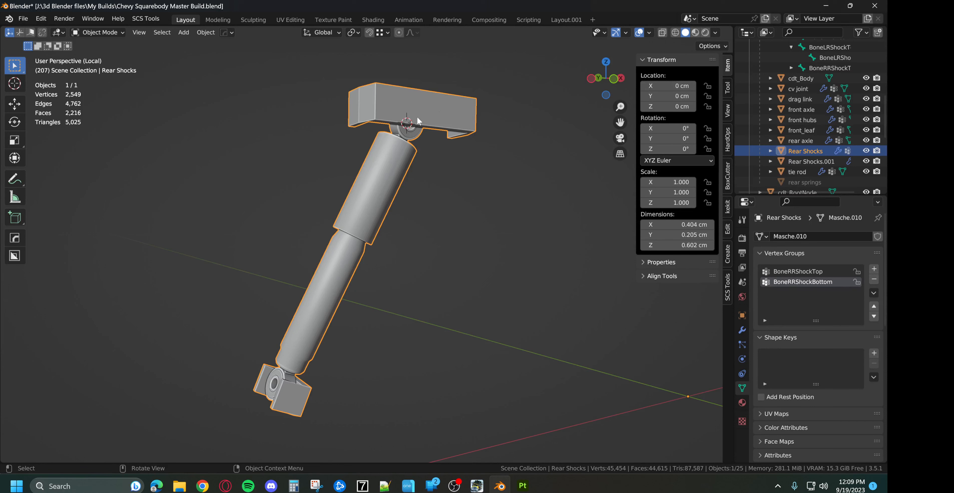
{"action": "left_click", "coordinate": [385, 485]}
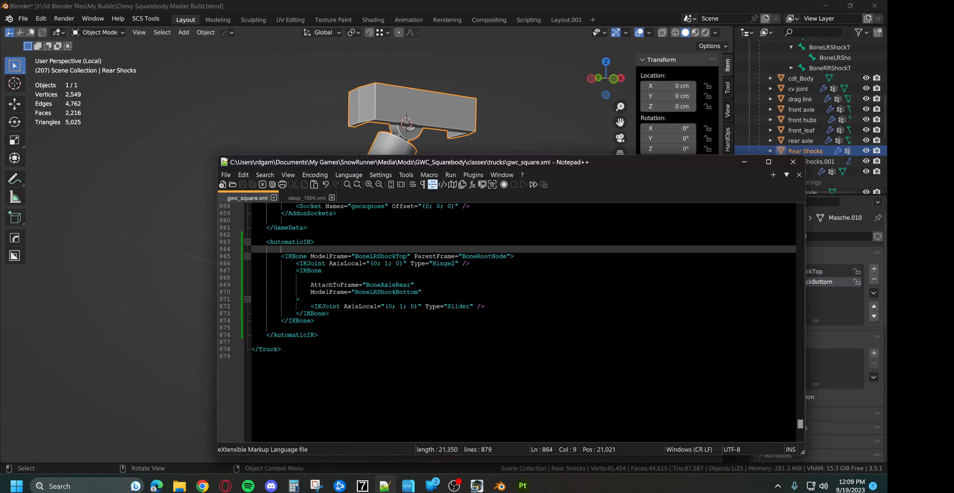
{"action": "left_click", "coordinate": [428, 6]}
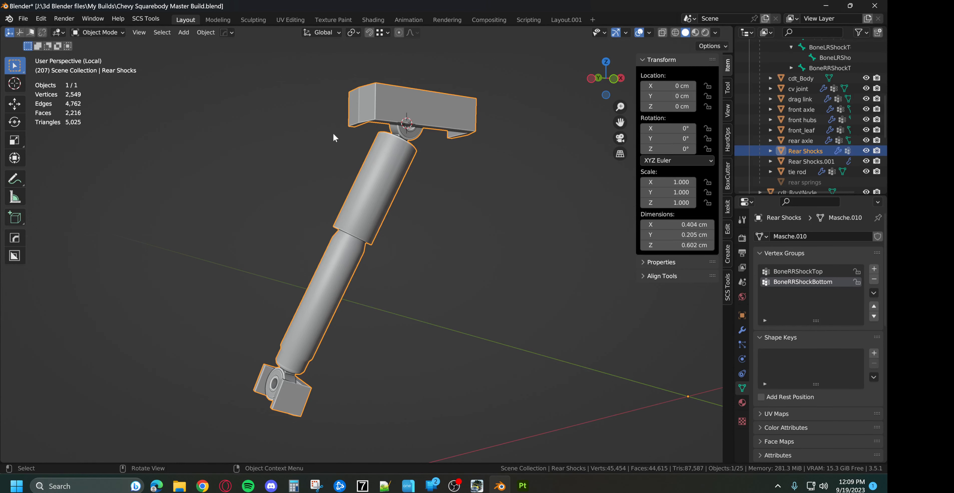
{"action": "left_click", "coordinate": [393, 490]}
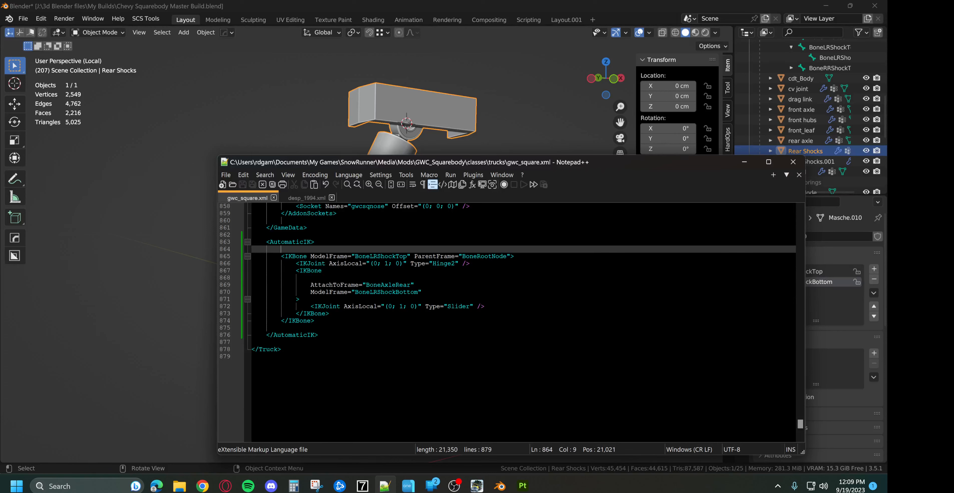
{"action": "left_click", "coordinate": [314, 271]}
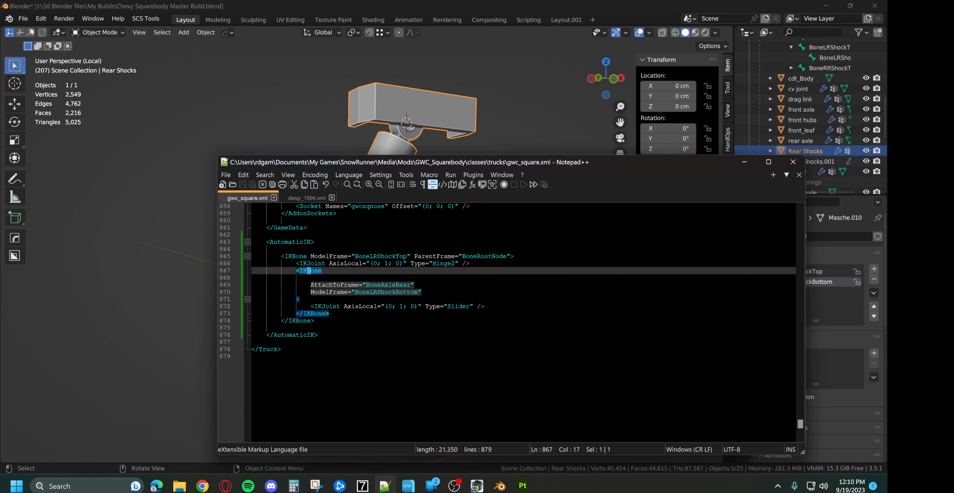
{"action": "left_click", "coordinate": [296, 271]}
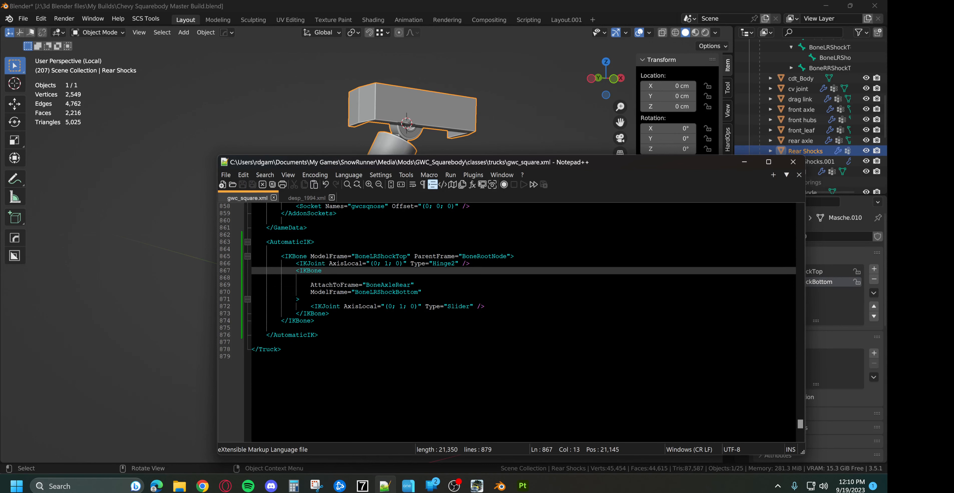
{"action": "left_click", "coordinate": [391, 4]}
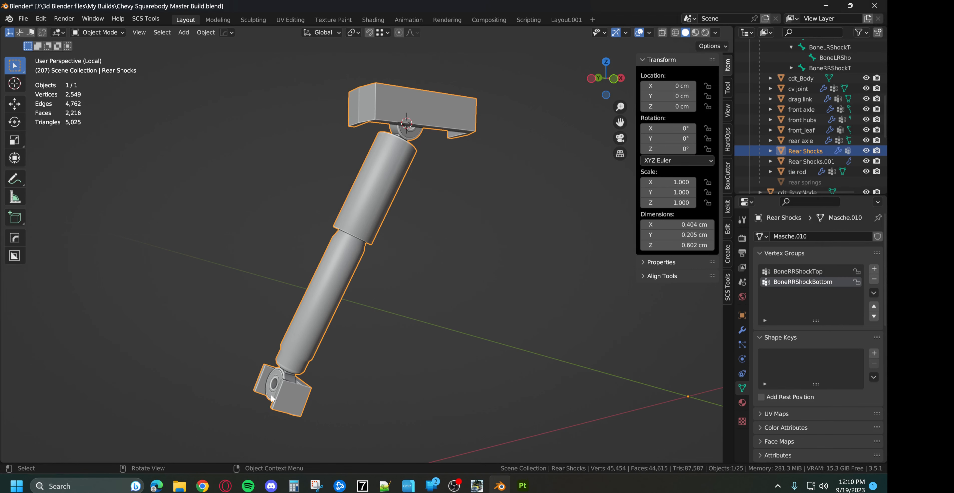
{"action": "left_click", "coordinate": [385, 486]}
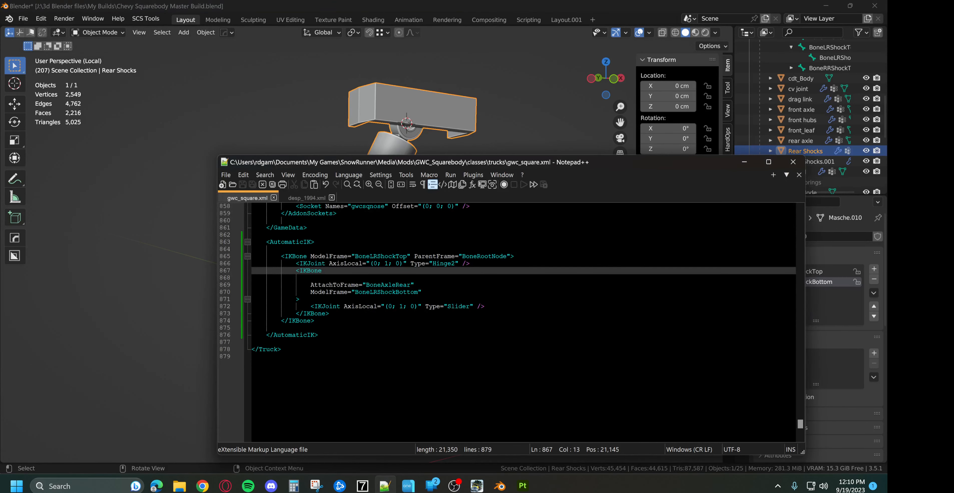